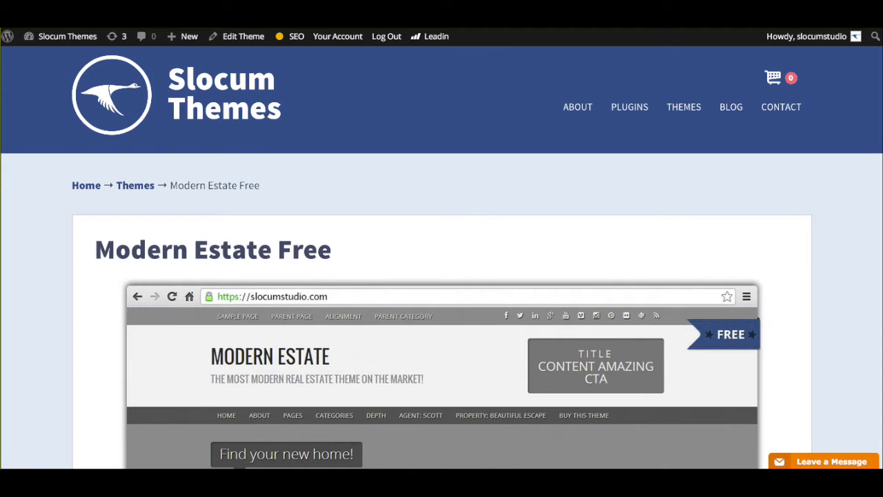
- Download version 1.2.0 of the free Modern Estate theme from its WordPress.org page, reached through the theme's product page
scroll(298, 251, "down", 1)
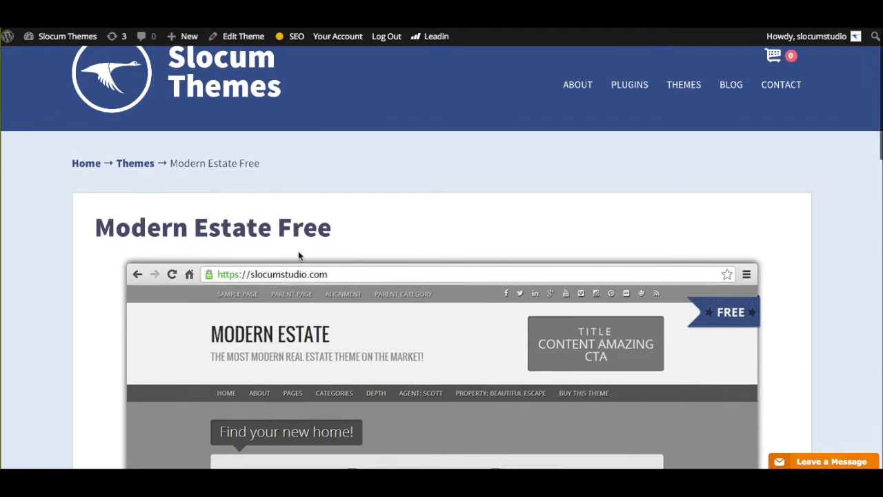
scroll(298, 250, "down", 4)
scroll(298, 254, "down", 3)
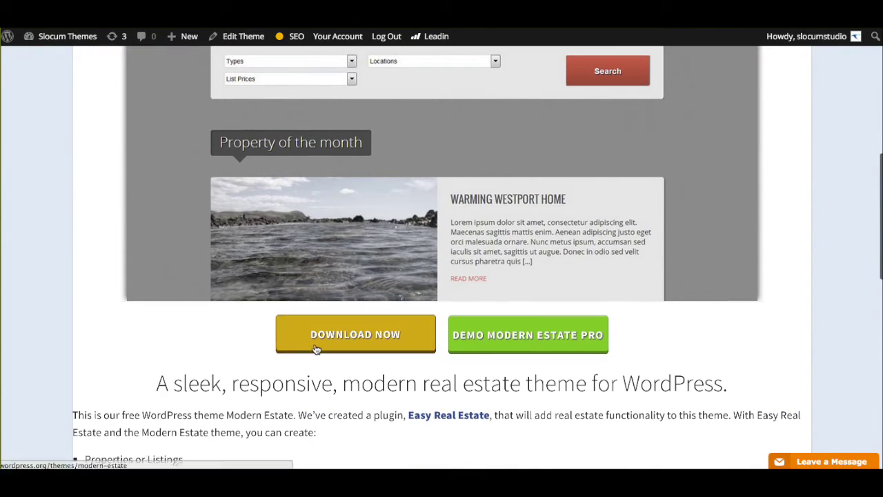
left_click(316, 347)
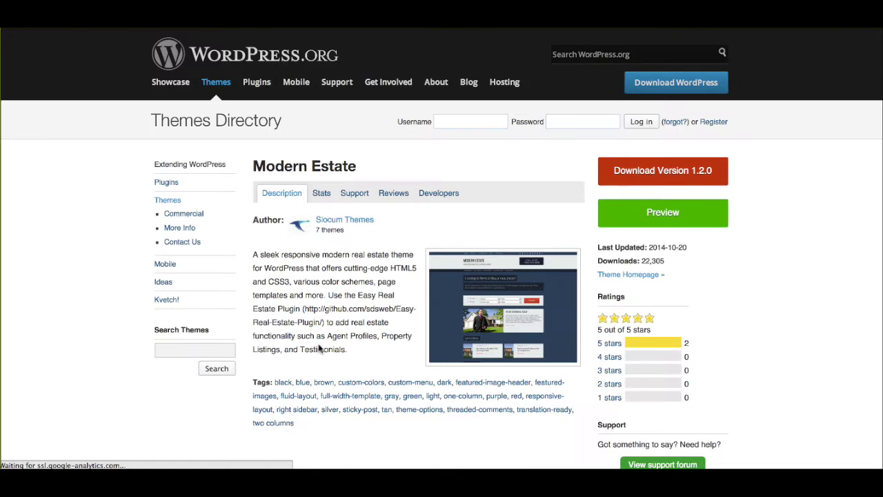
left_click(643, 175)
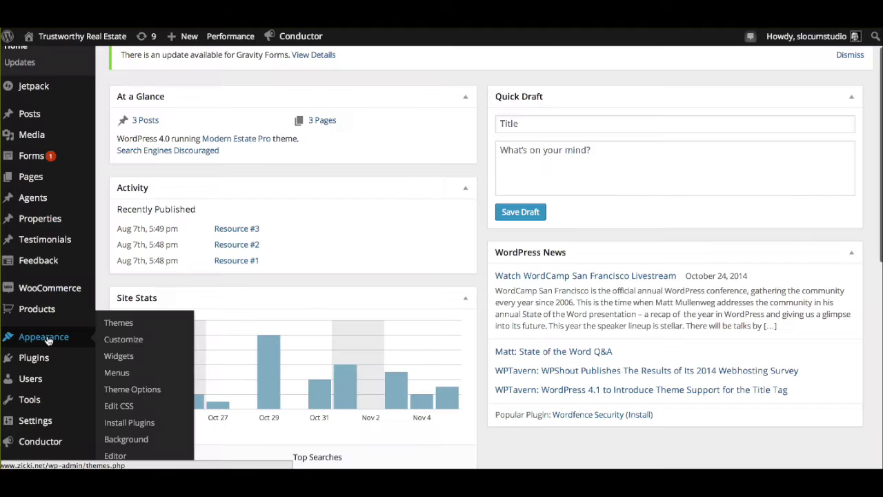
- In the Trustworthy Real Estate dashboard, choose modern-estate.1.2.0.zip from Downloads as the new theme to upload
left_click(119, 324)
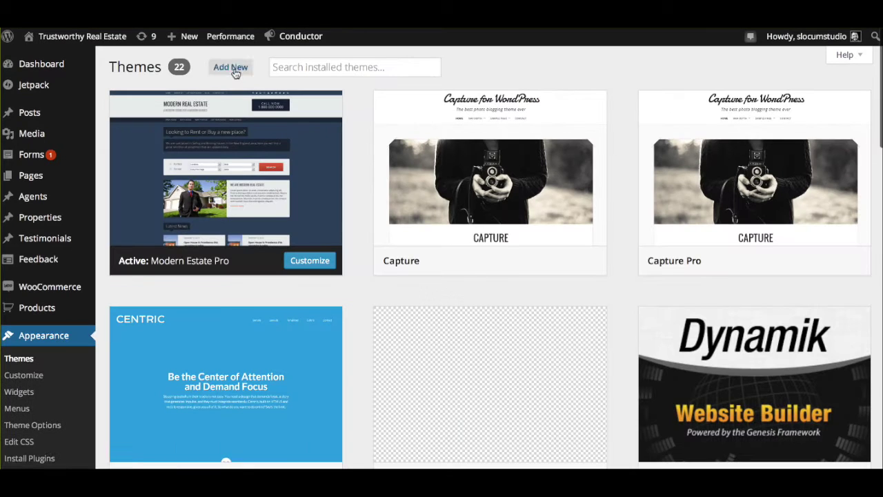
left_click(254, 69)
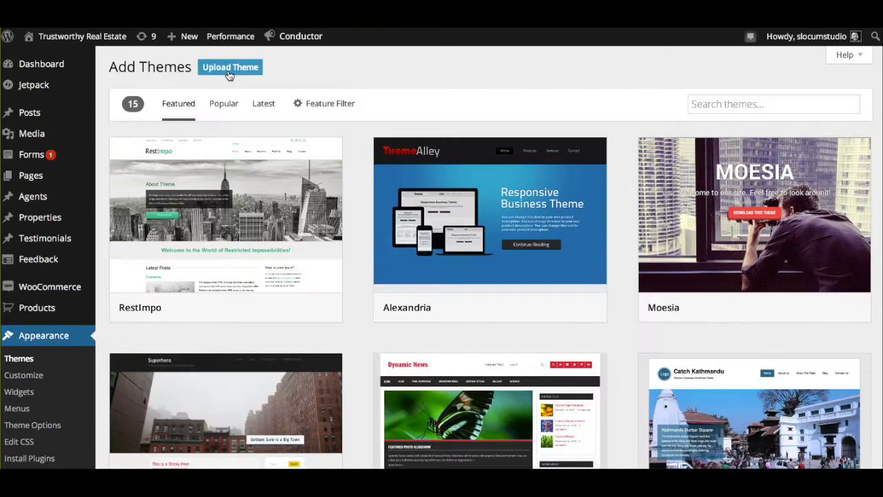
left_click(228, 72)
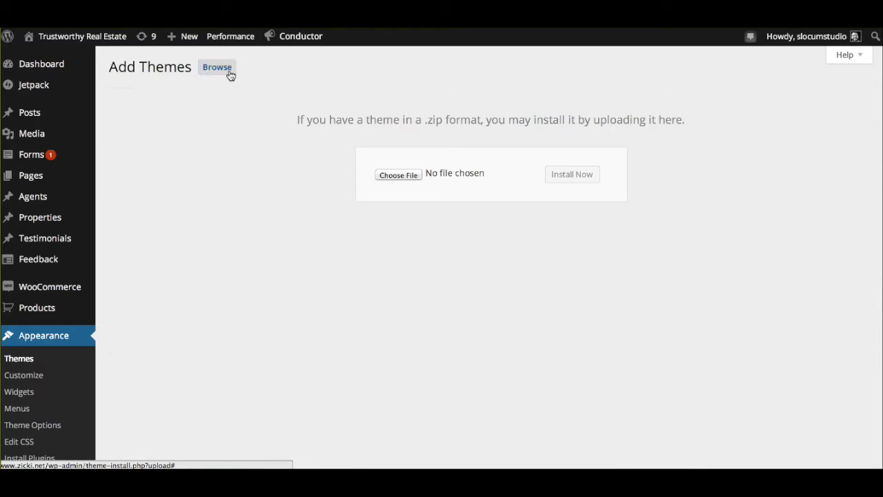
left_click(415, 178)
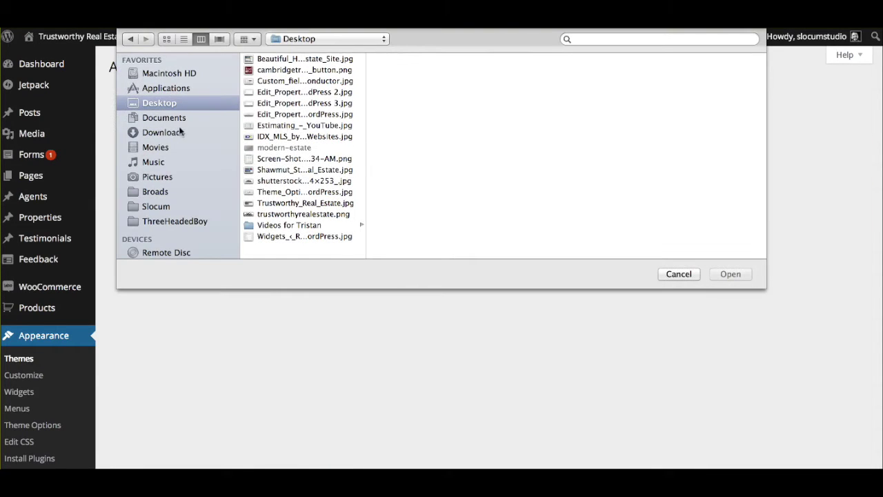
left_click(180, 132)
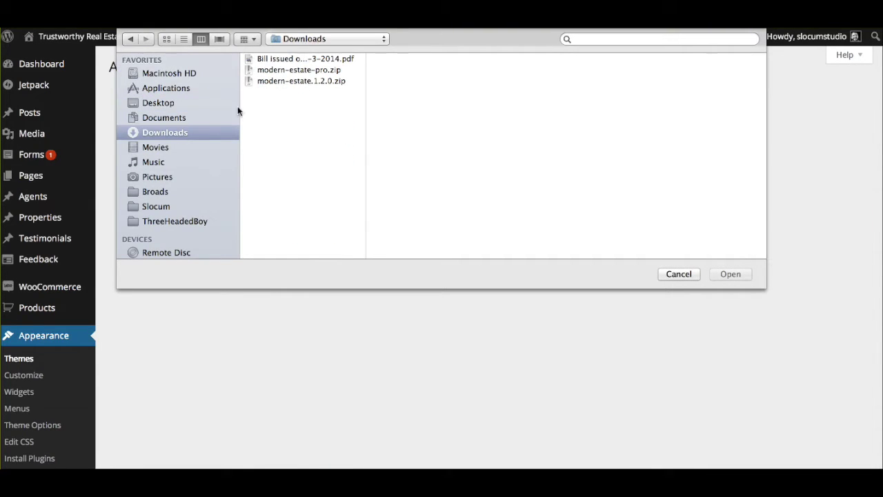
left_click(315, 81)
left_click(726, 273)
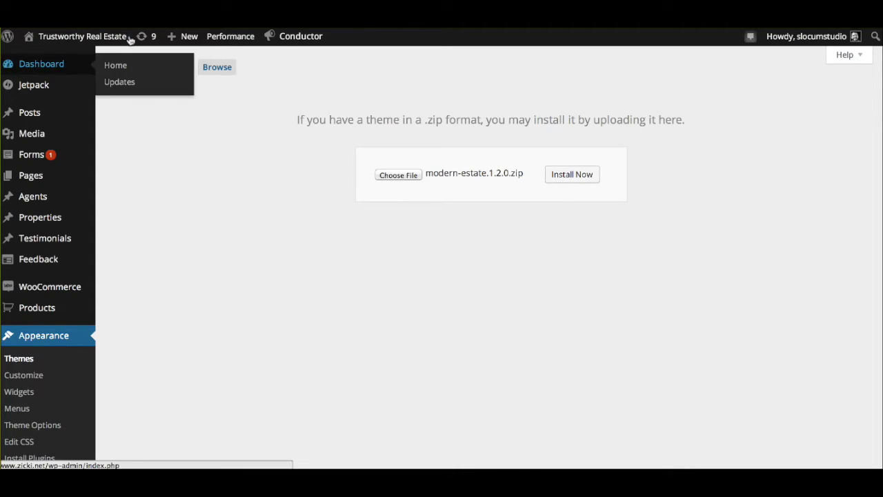
- Download the easy-real-rstate-plugin repository from GitHub as a ZIP file
left_click(52, 37)
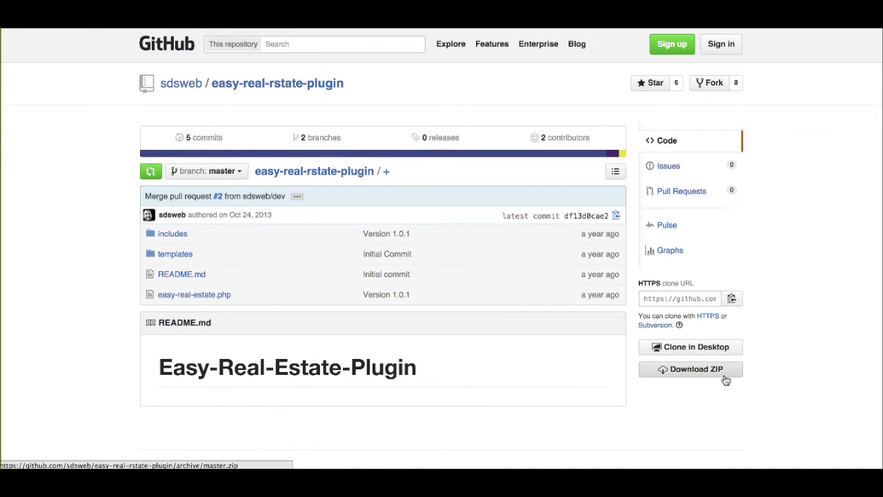
left_click(674, 376)
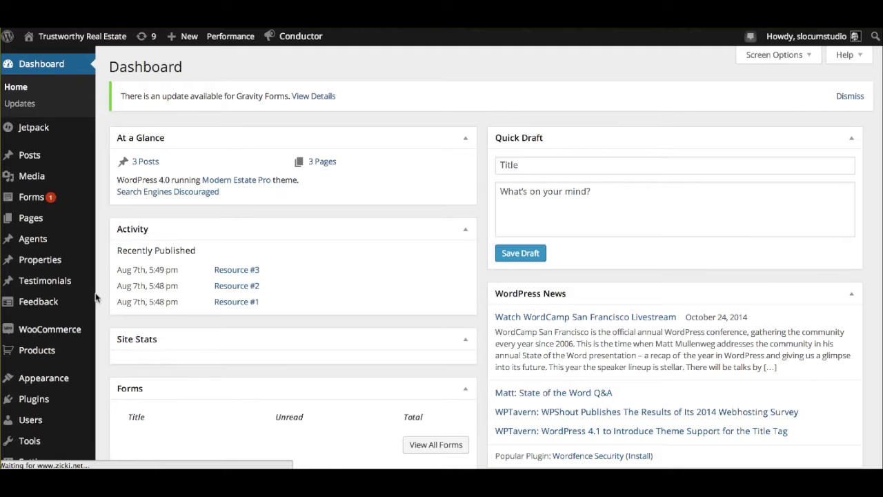
- Open the upload form for adding a new plugin to the Trustworthy Real Estate site
mouse_move(33, 398)
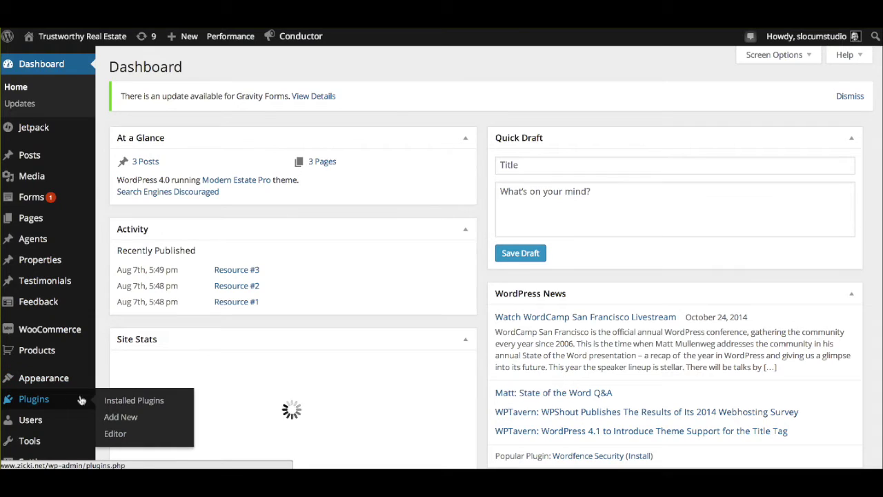
left_click(119, 417)
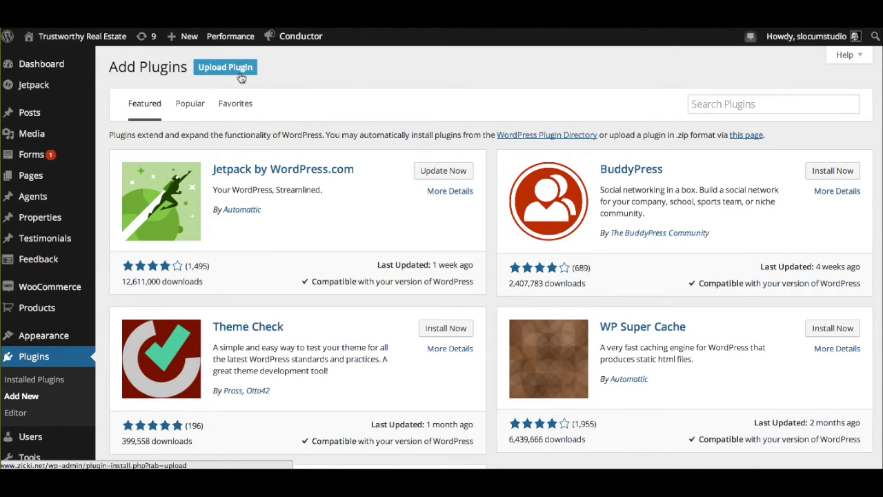
left_click(239, 73)
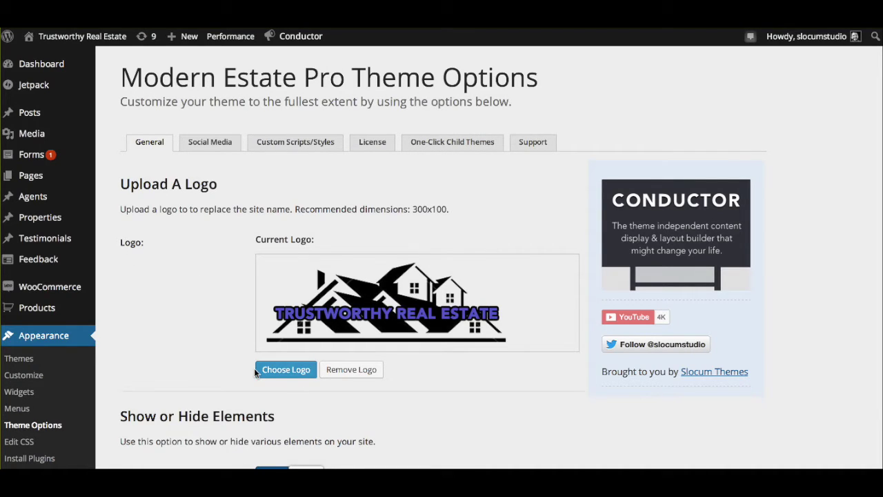
left_click(294, 376)
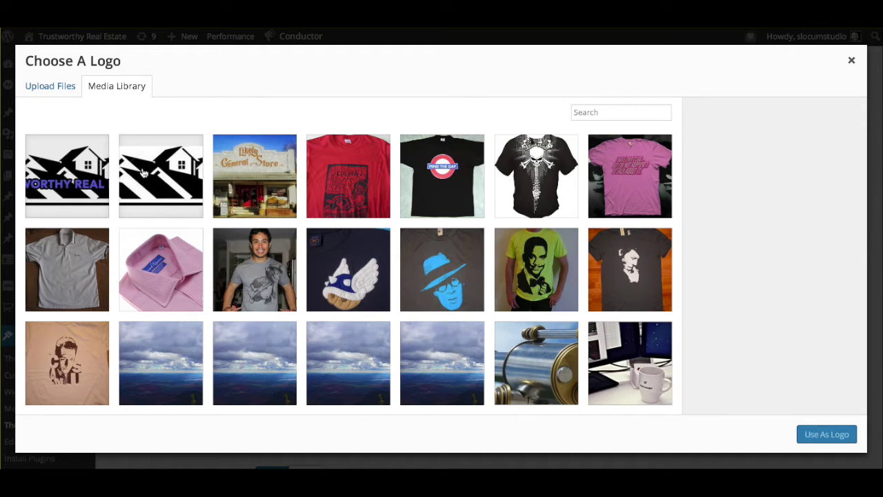
left_click(77, 177)
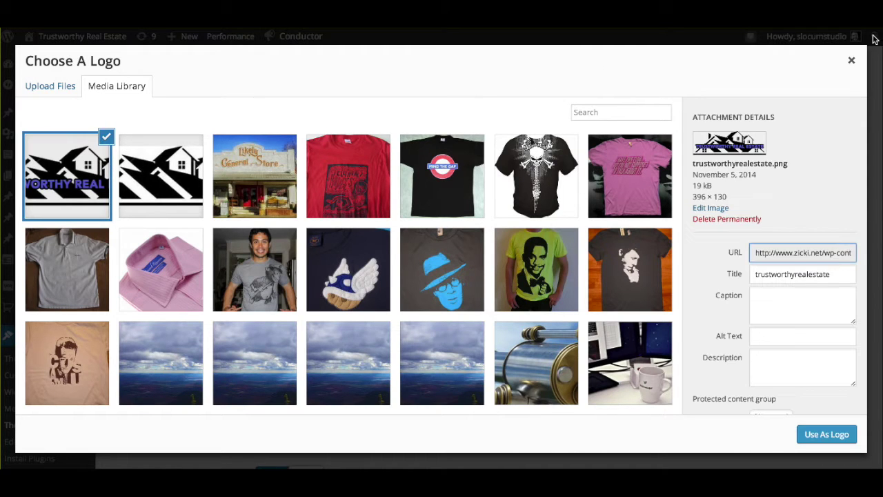
left_click(852, 61)
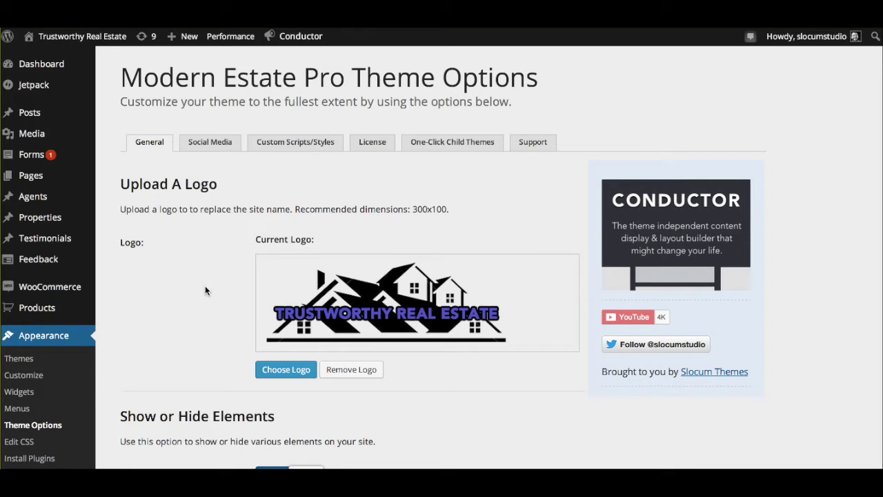
- Review the Modern Estate Pro display, color scheme, web font and footer options, and save the theme options
scroll(205, 290, "down", 10)
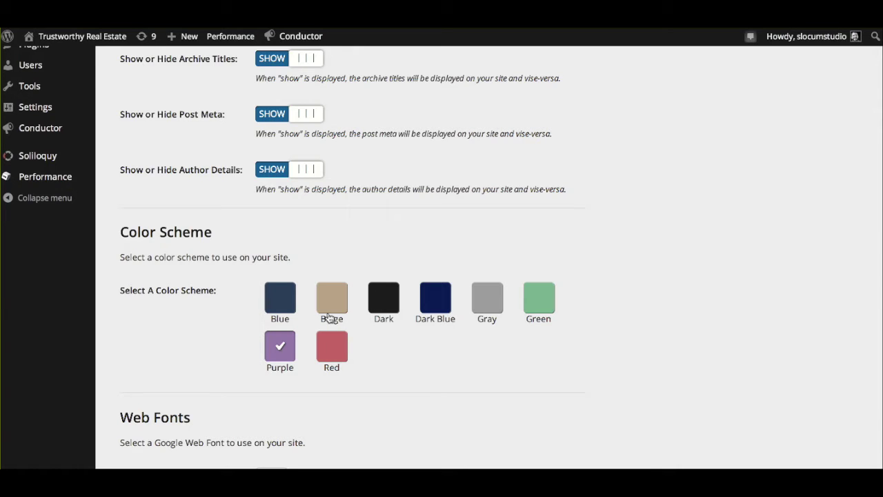
scroll(329, 317, "down", 1)
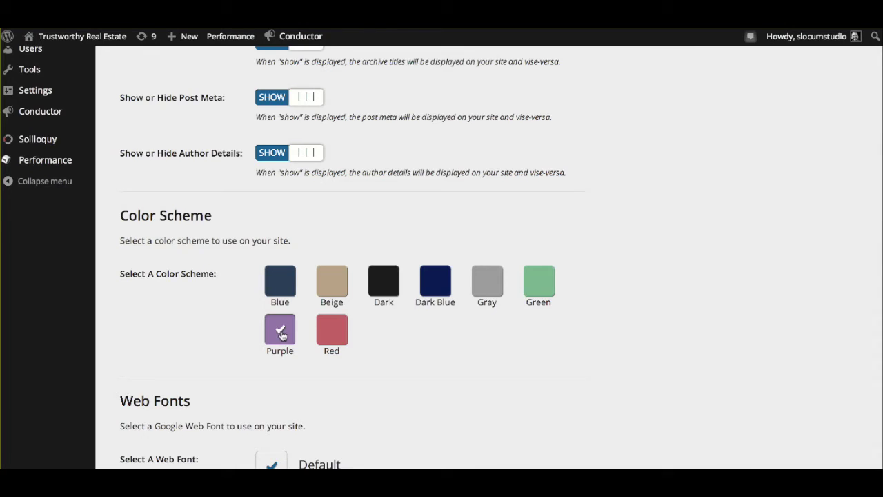
scroll(279, 335, "down", 5)
scroll(282, 335, "down", 15)
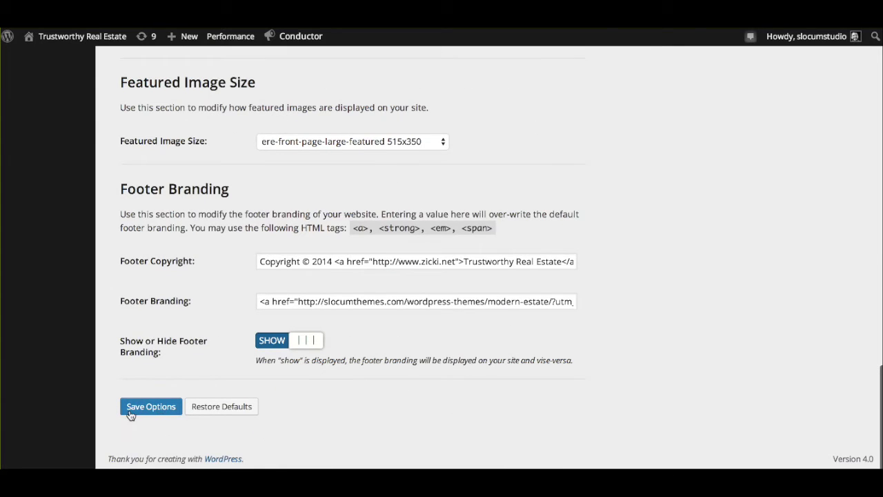
left_click(156, 410)
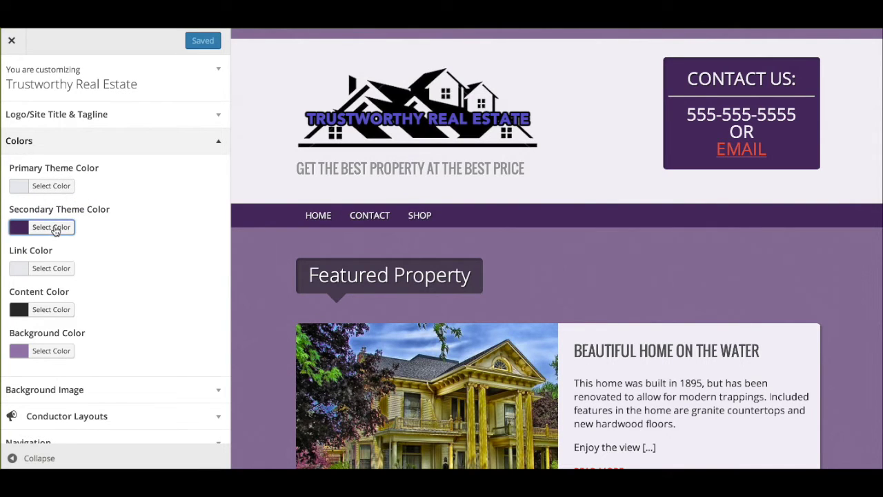
- Set the secondary theme color to green #61aa6e in the customizer
left_click(64, 225)
left_click(56, 286)
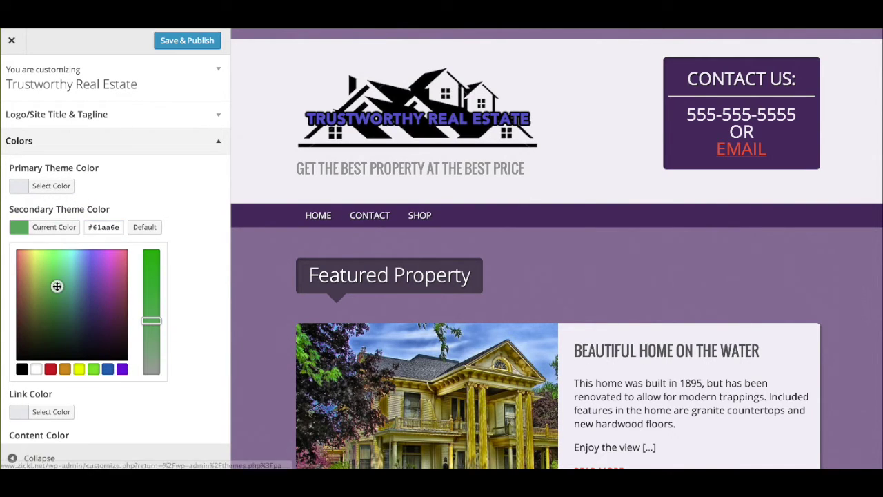
left_click(187, 264)
- Set the background color to light blue #b0dae5, check the site preview, and publish the color changes
left_click(52, 350)
left_click(76, 388)
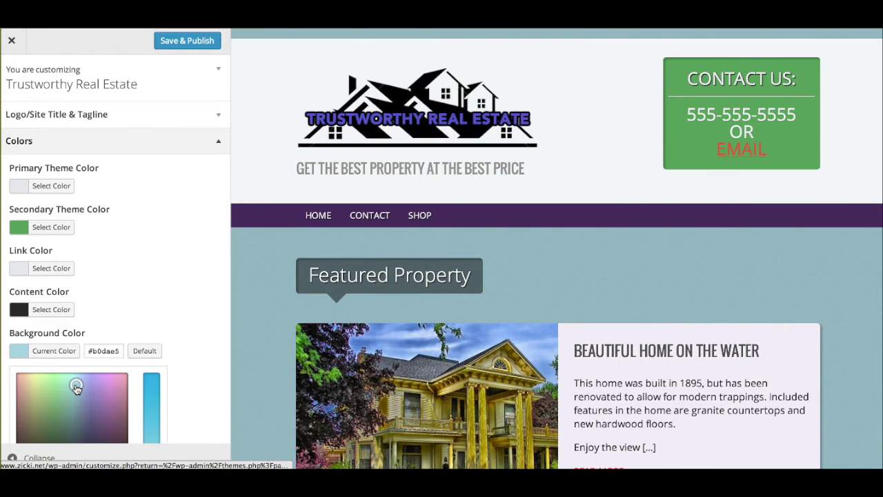
scroll(531, 243, "down", 2)
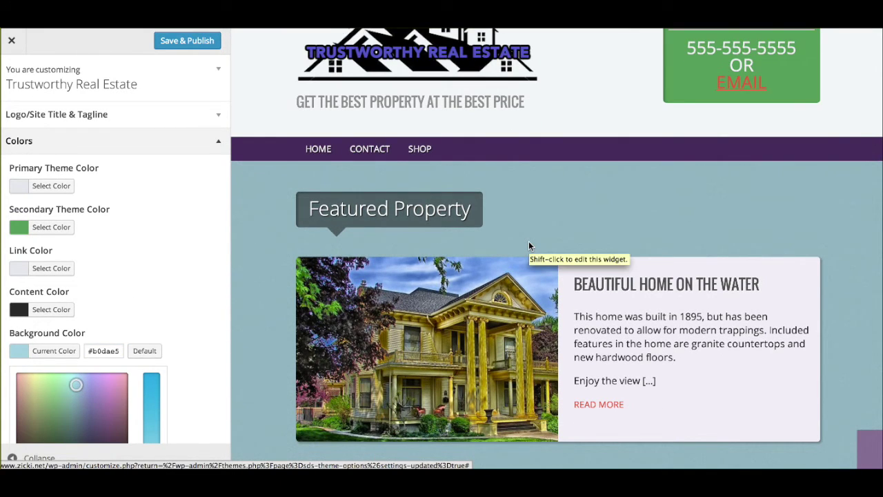
scroll(528, 241, "up", 2)
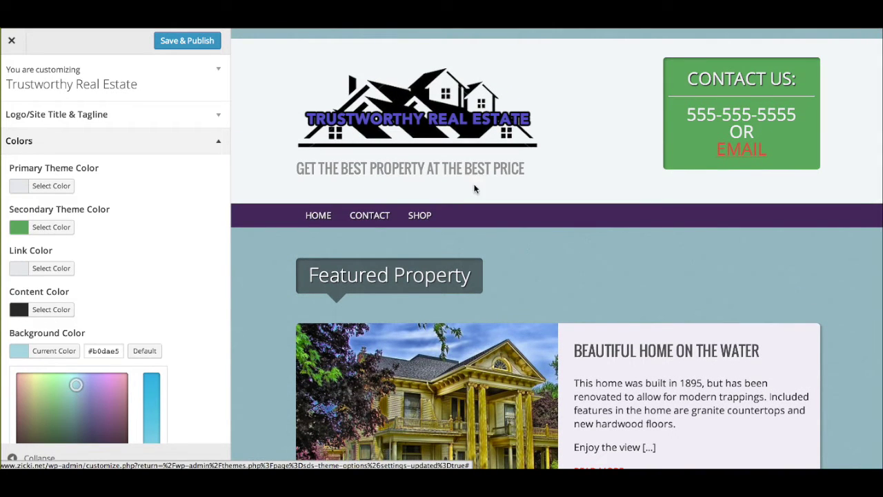
left_click(174, 42)
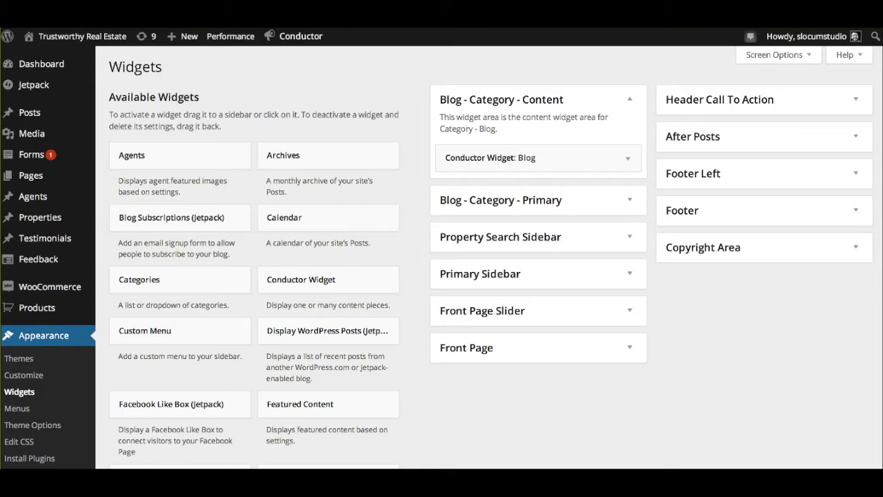
- Expand the Front Page widget area, examine the widgets placed in it, and collapse it again
left_click(593, 355)
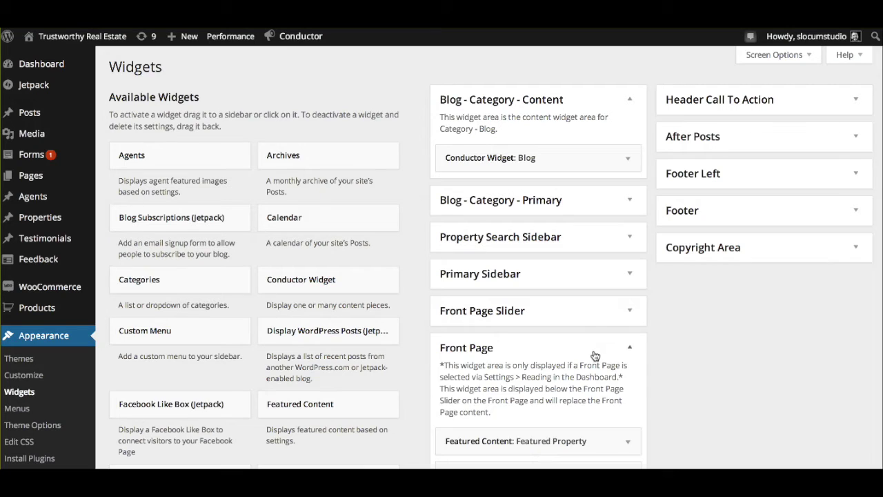
scroll(597, 388, "down", 3)
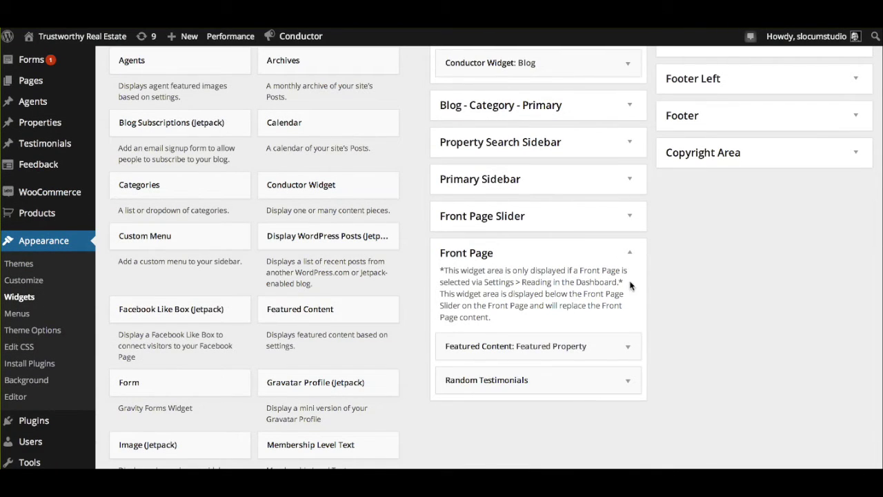
left_click(628, 253)
scroll(727, 272, "up", 3)
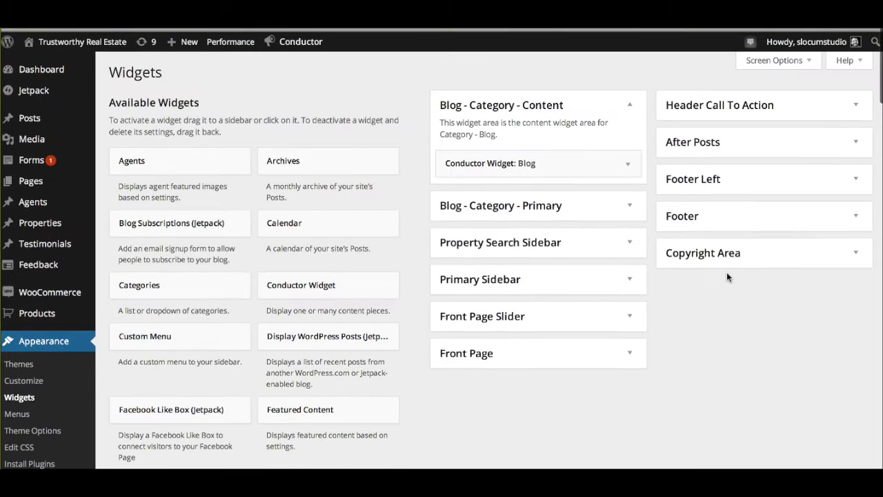
- Open the Text widget in the Header Call To Action area and highlight the start of its EMAIL link code
left_click(818, 107)
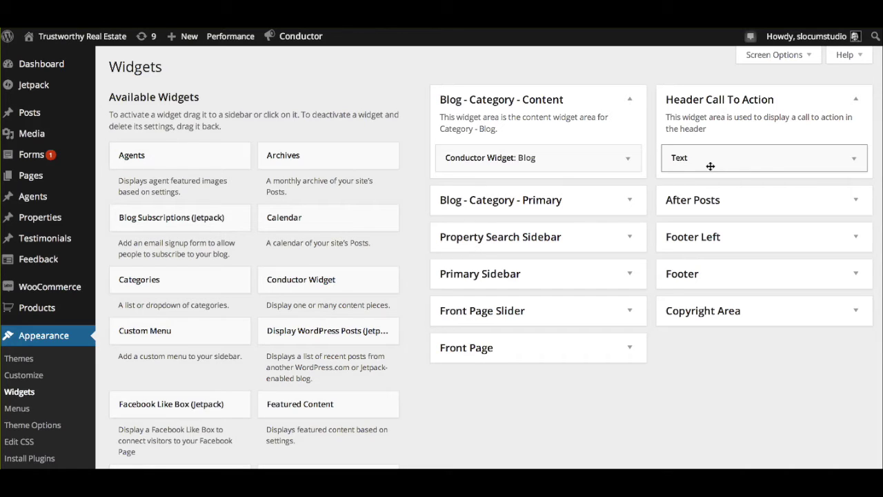
left_click(782, 161)
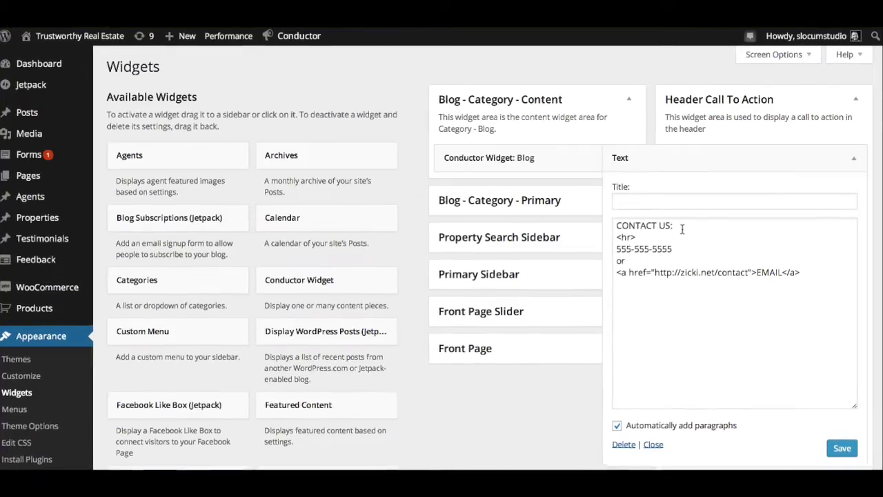
left_click(682, 229)
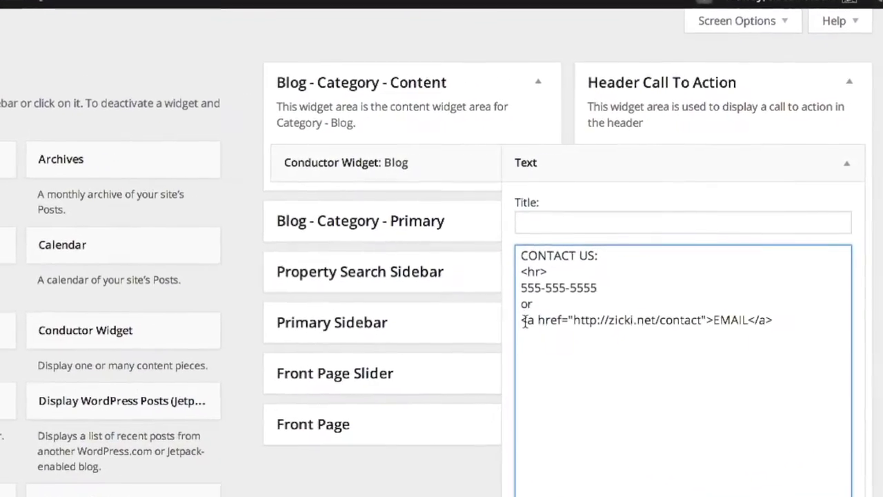
left_click_drag(522, 319, 537, 319)
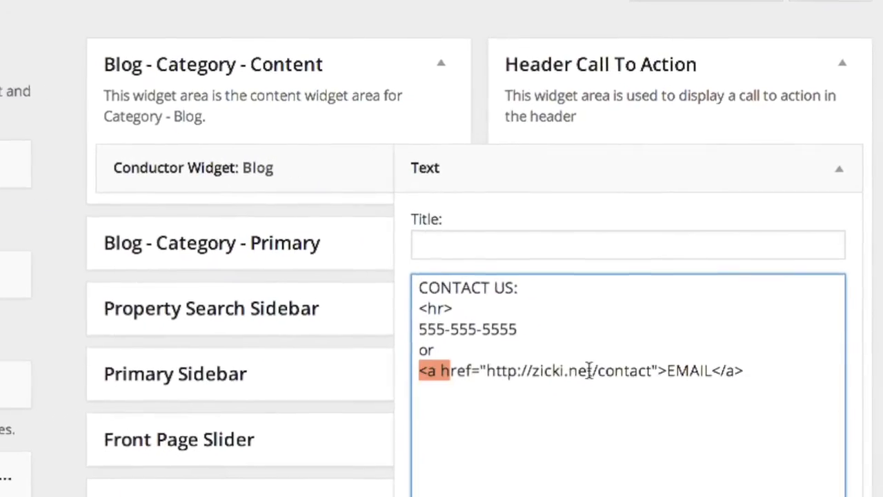
left_click_drag(590, 371, 564, 371)
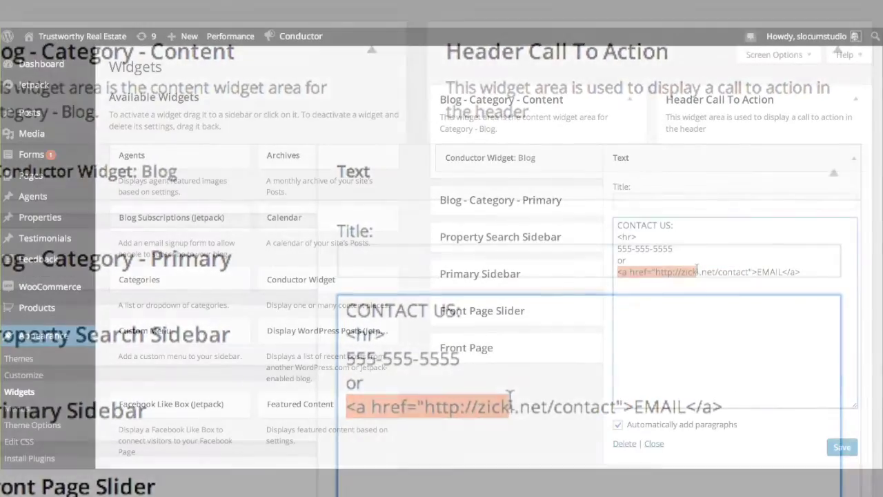
- Toggle automatic paragraphs for the Text widget in the Header Call To Action area and save the widget
left_click(697, 269)
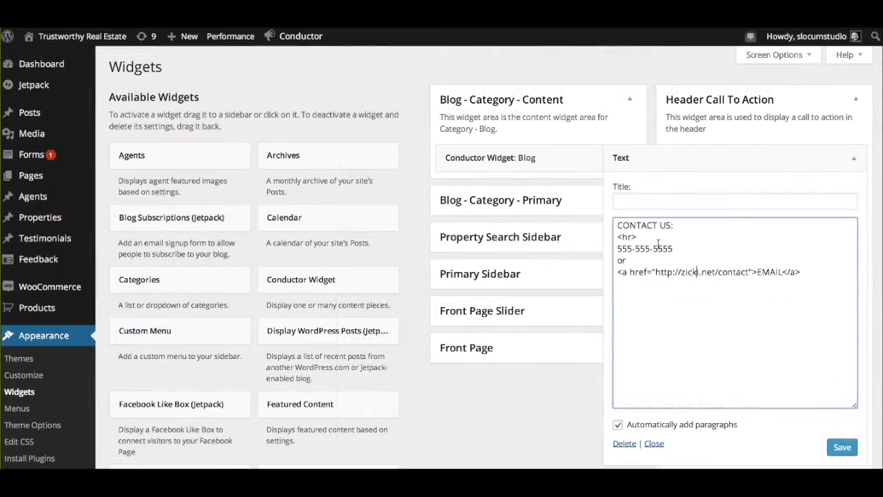
left_click(618, 426)
left_click(840, 447)
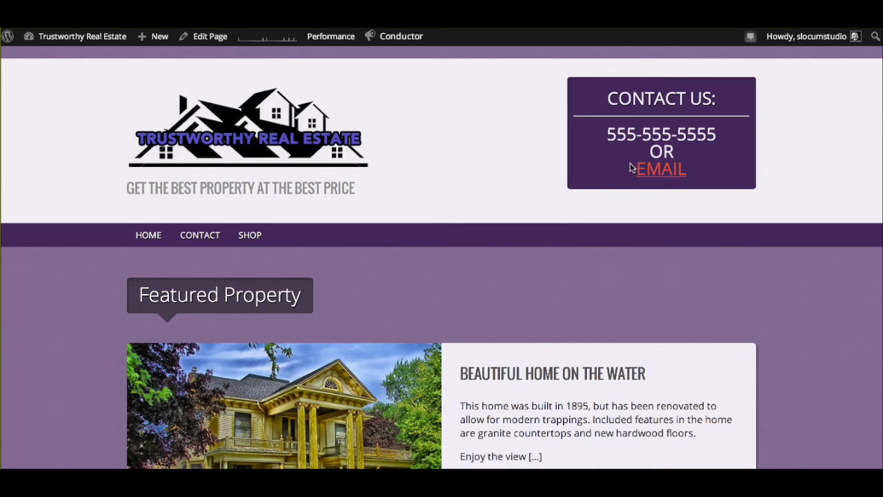
- Examine the contact call to action and the featured property on the site's front page
scroll(538, 265, "down", 1)
scroll(537, 266, "down", 2)
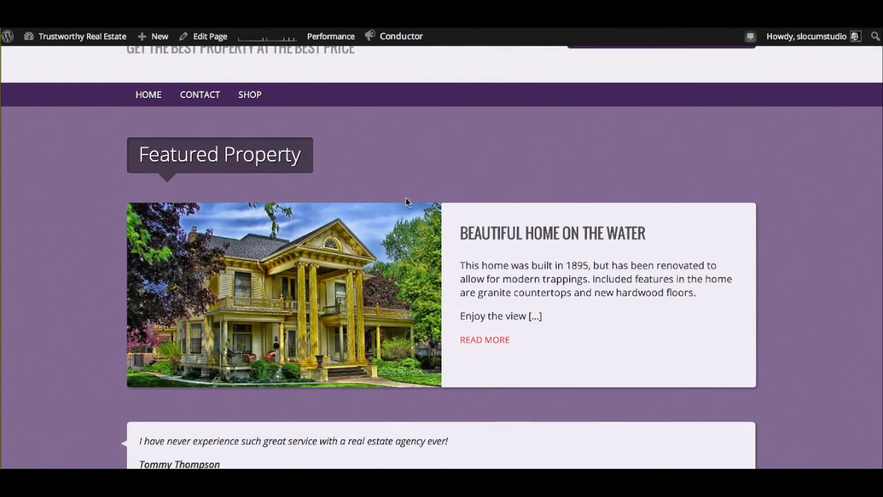
scroll(500, 231, "down", 1)
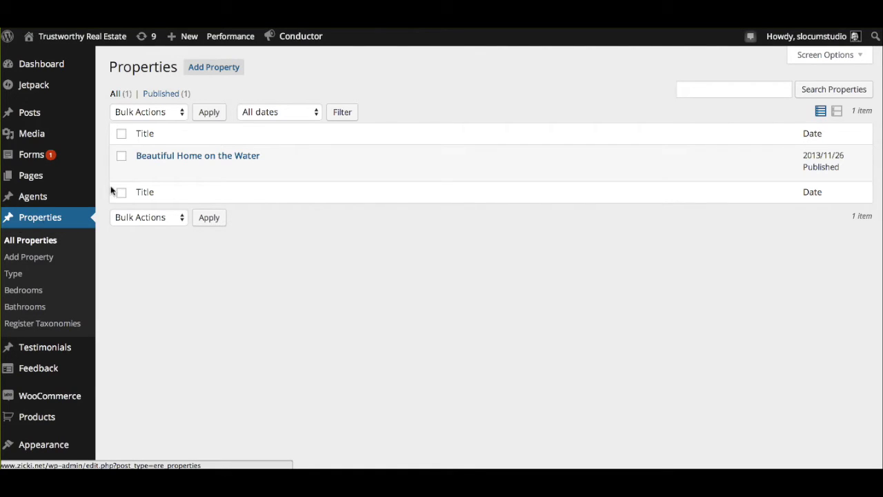
- Open the property Beautiful Home on the Water for editing and place the cursor in its title
mouse_move(38, 178)
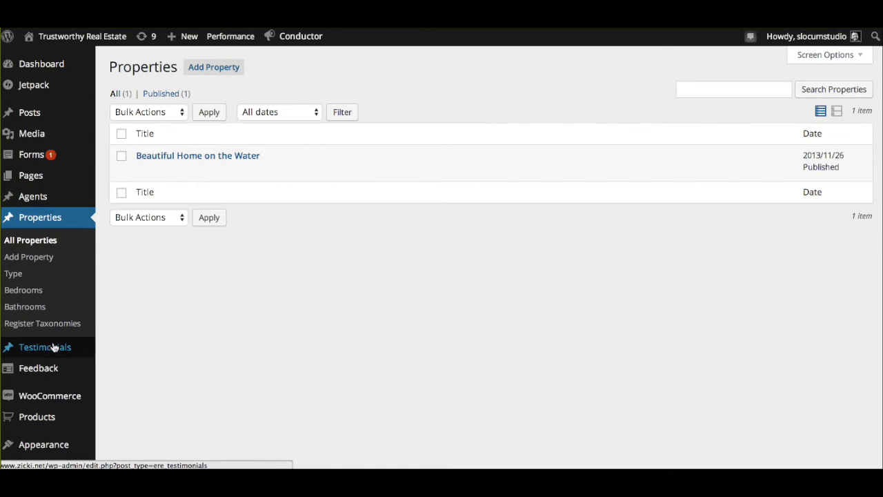
mouse_move(33, 201)
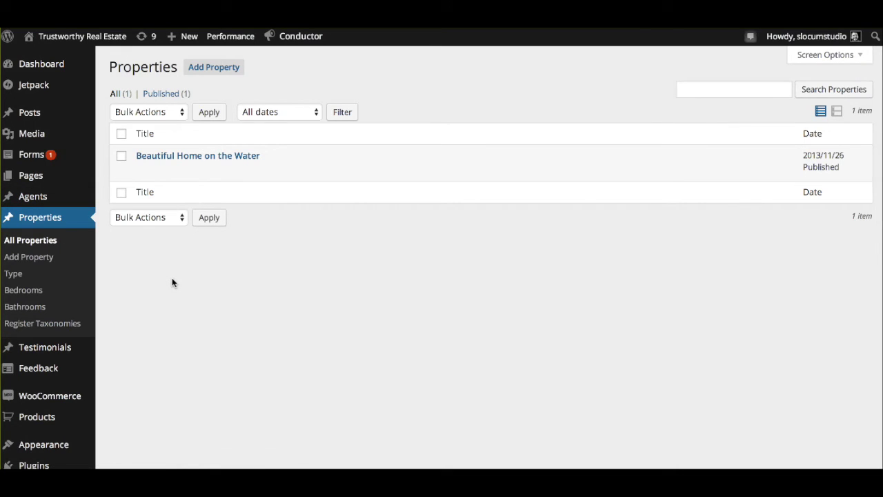
mouse_move(152, 158)
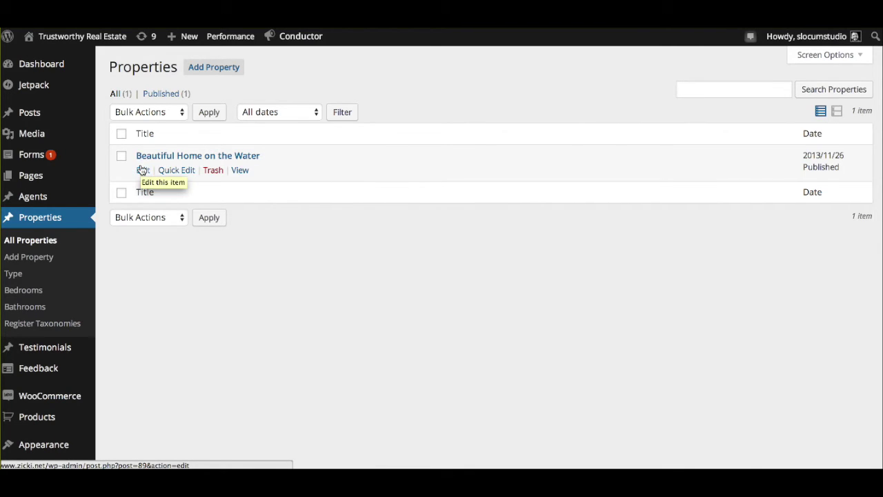
left_click(142, 170)
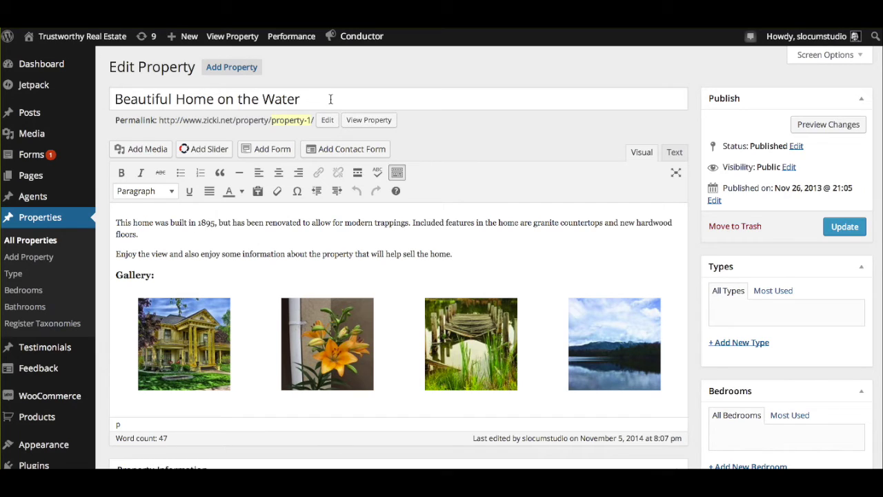
left_click(259, 99)
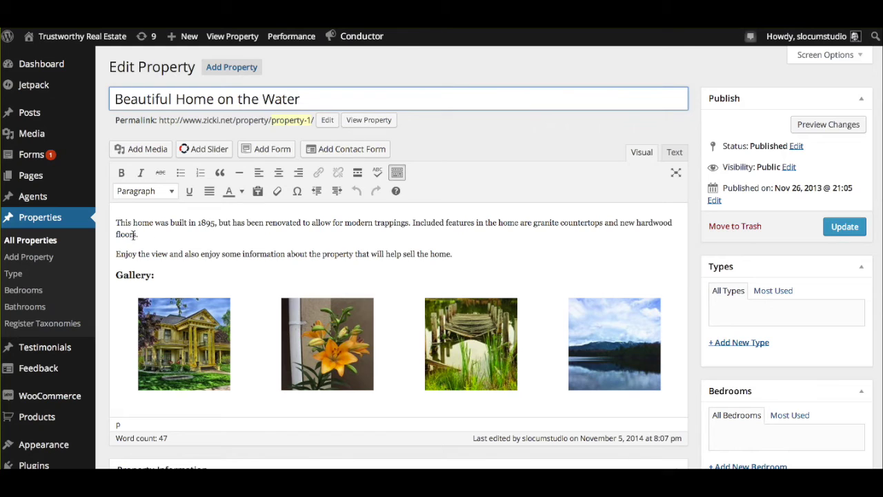
- Insert an empty paragraph between the property description's last sentence and the Gallery heading
scroll(238, 264, "down", 1)
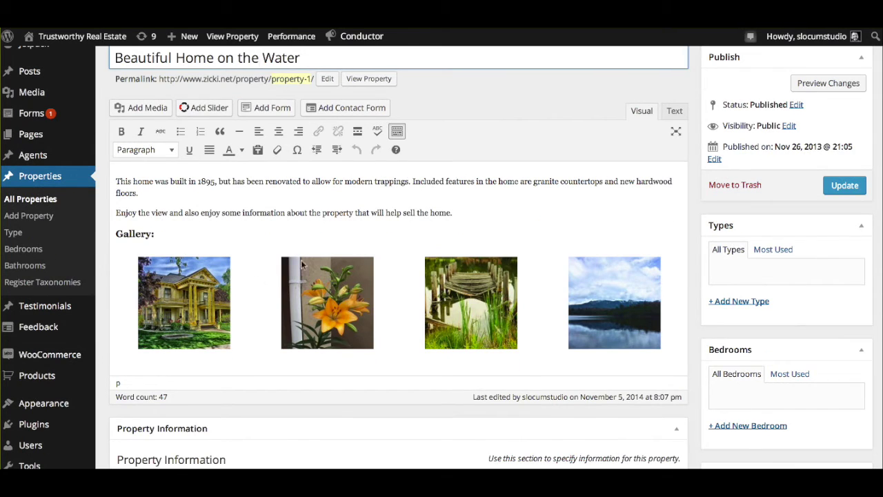
left_click(462, 213)
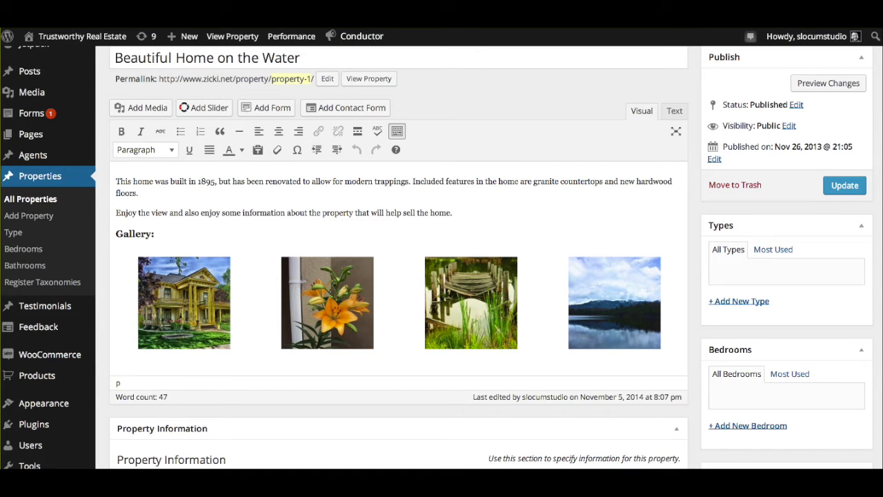
key("Return")
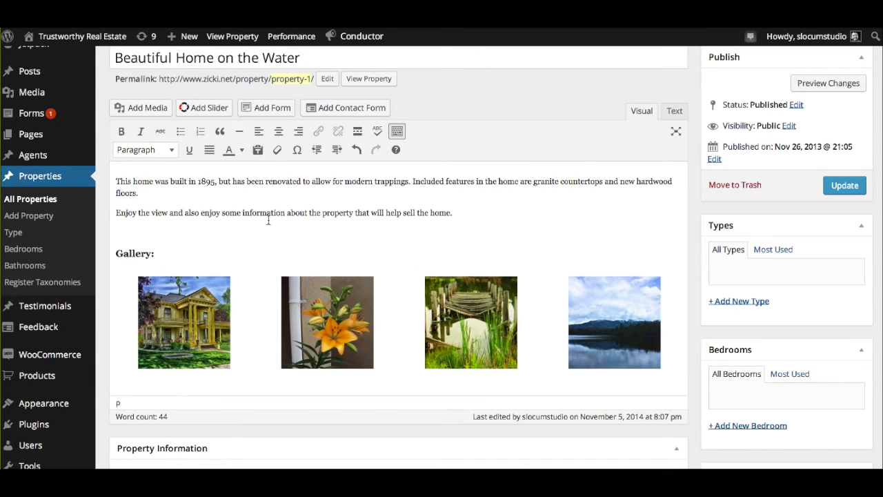
left_click(155, 110)
left_click(77, 84)
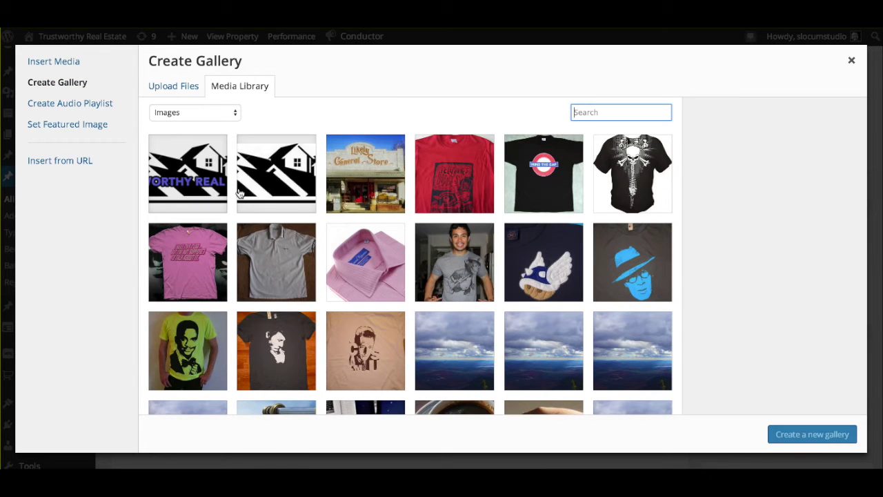
left_click(188, 170)
left_click(257, 181)
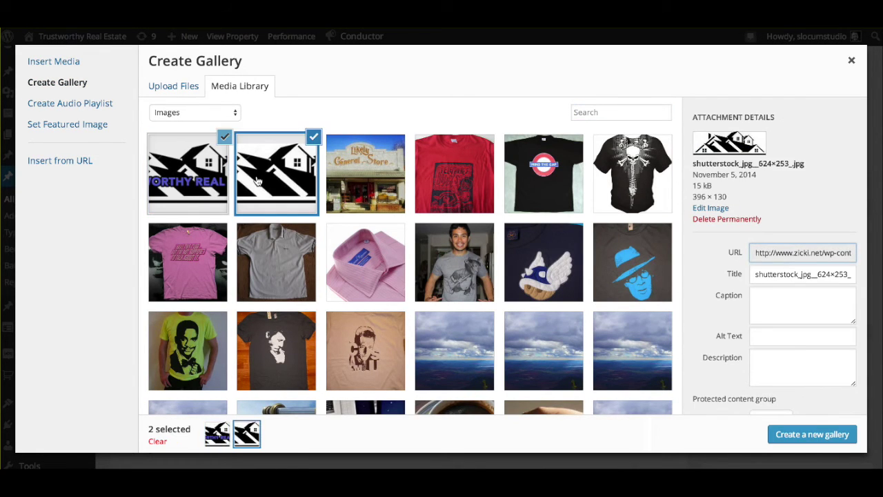
left_click(309, 139)
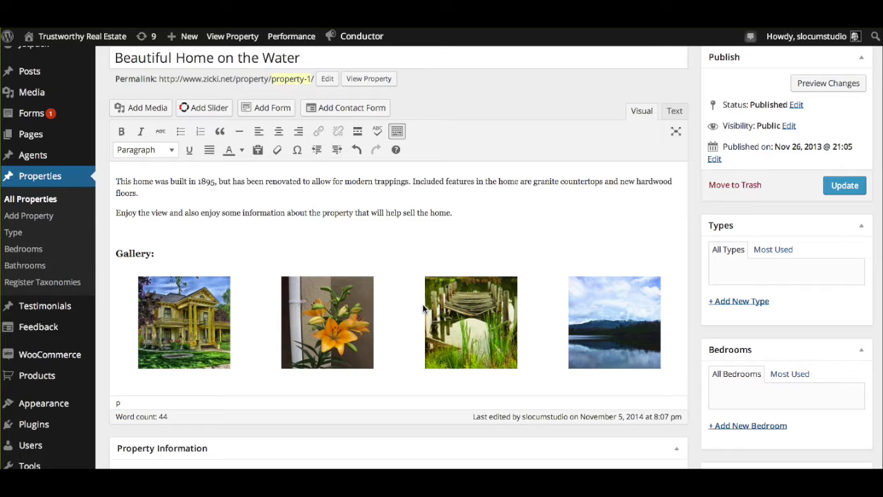
- Examine the property's sale or rent option, price, video, highlight, slider, address and other property information fields
scroll(422, 303, "down", 5)
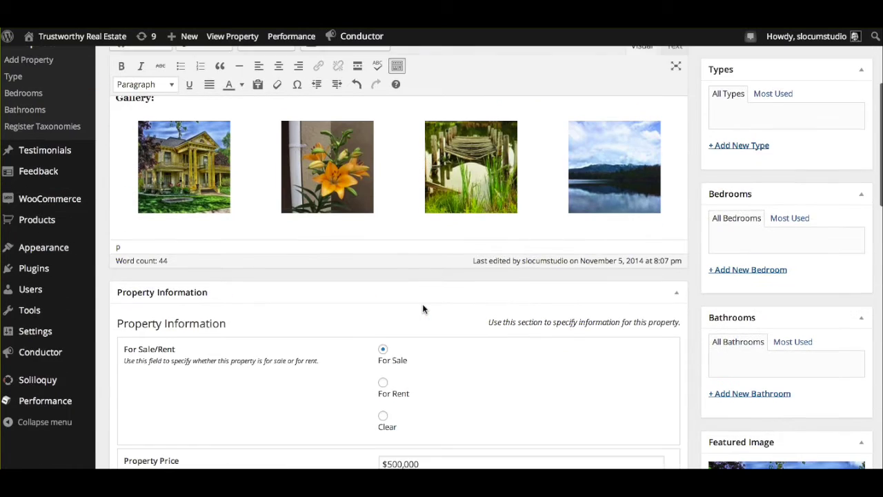
scroll(422, 309, "down", 5)
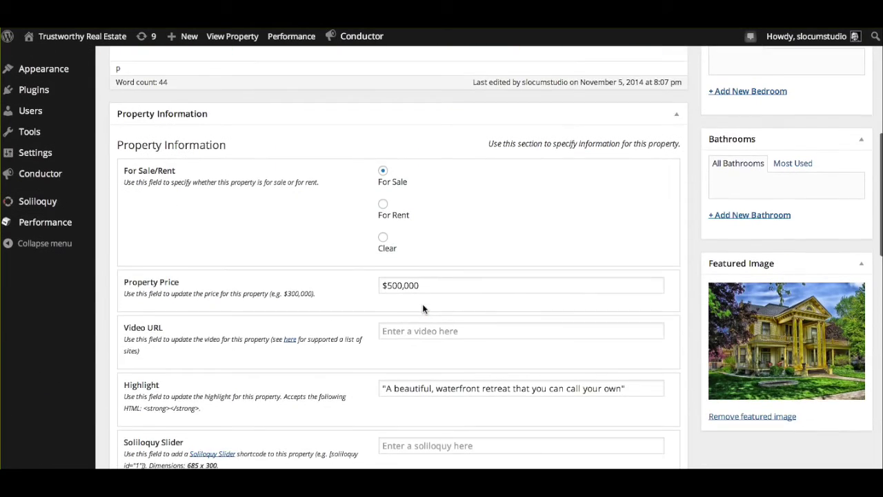
scroll(422, 309, "up", 5)
scroll(422, 309, "down", 4)
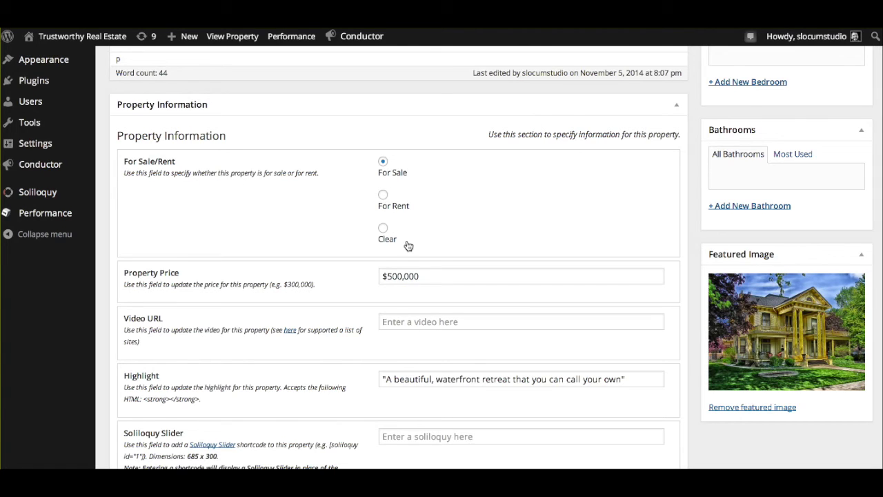
scroll(412, 215, "down", 3)
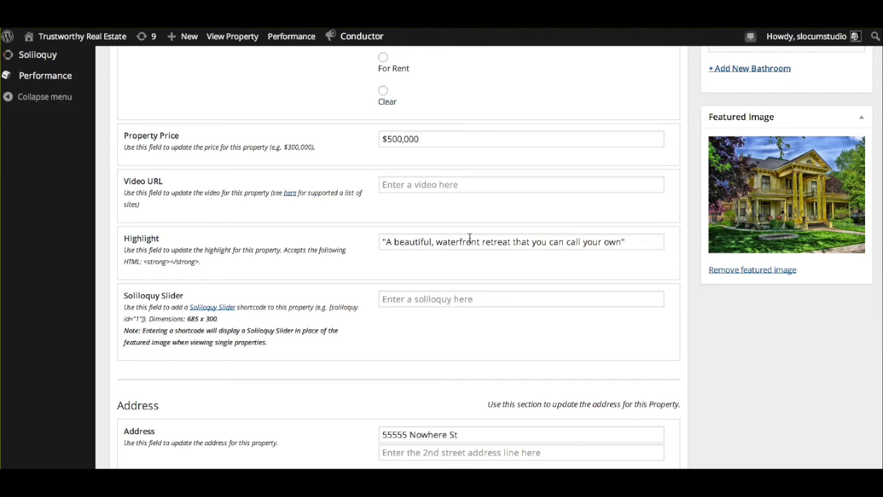
scroll(411, 236, "down", 1)
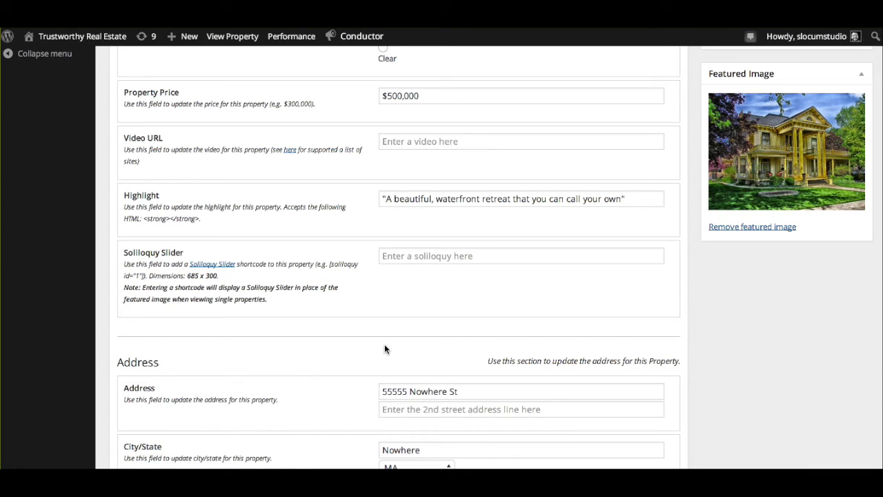
scroll(601, 193, "down", 7)
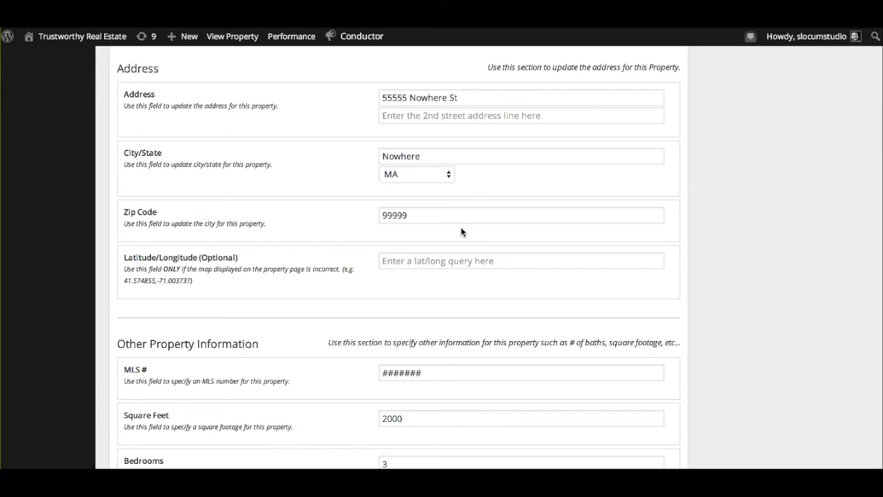
scroll(462, 232, "down", 3)
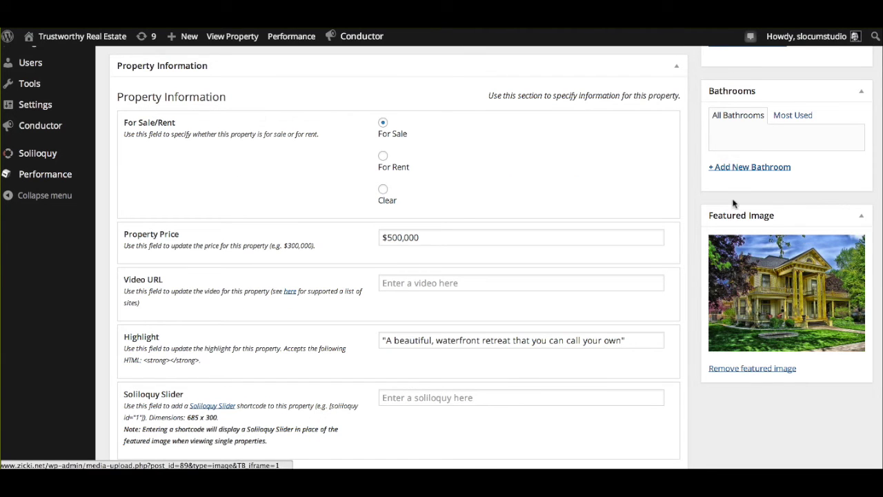
- Check the property's featured image in the media library, keep the current picture, and update the property
left_click(774, 286)
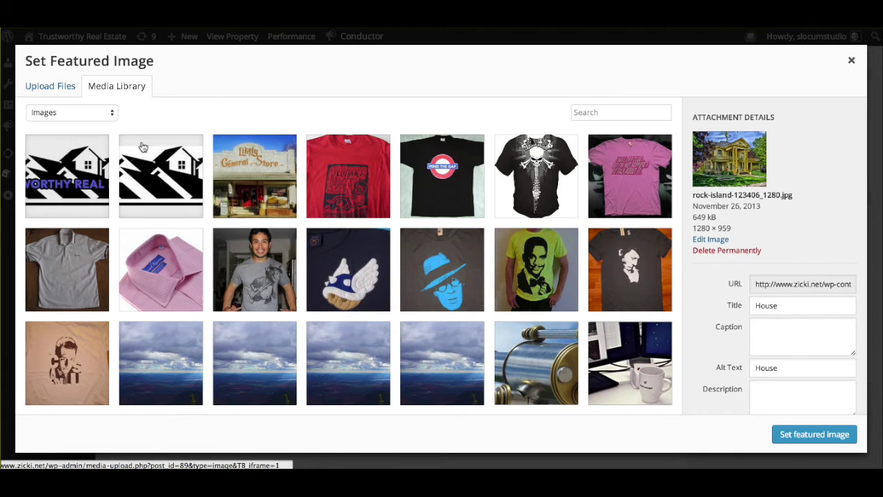
left_click(850, 61)
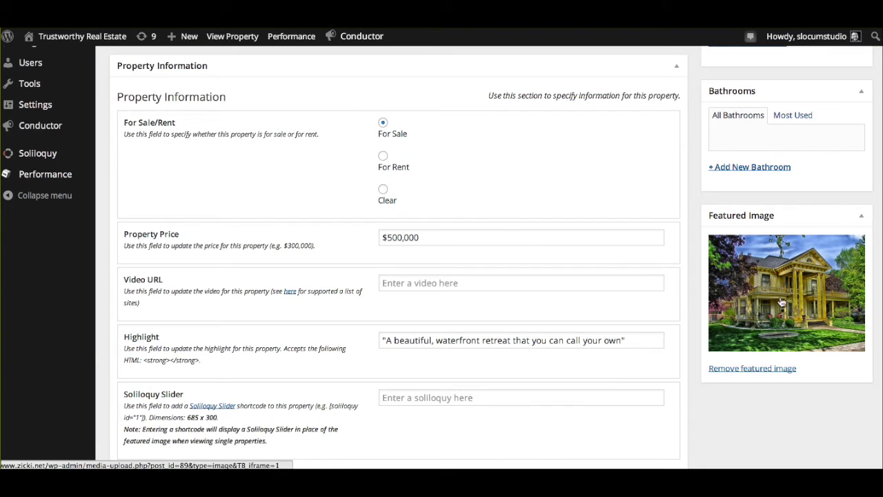
scroll(871, 252, "up", 15)
left_click(846, 230)
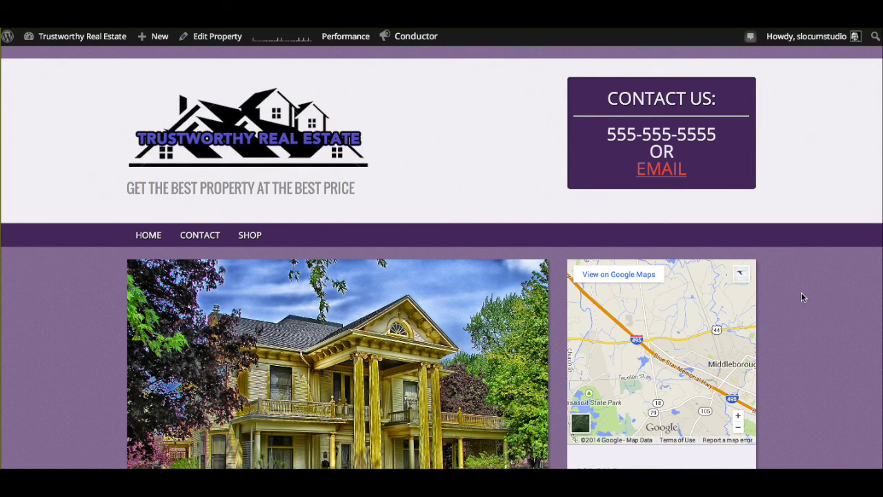
- Examine the published property page, including its map, property details, highlight, description and gallery
scroll(801, 297, "down", 3)
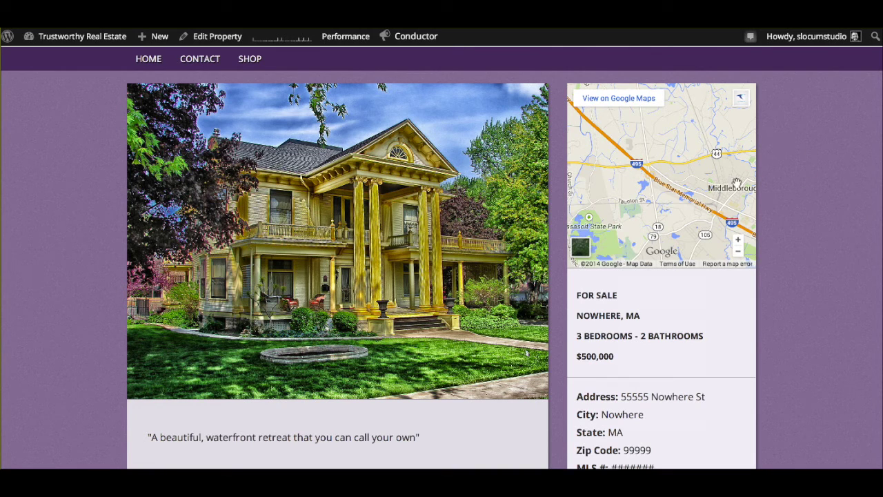
scroll(794, 292, "down", 2)
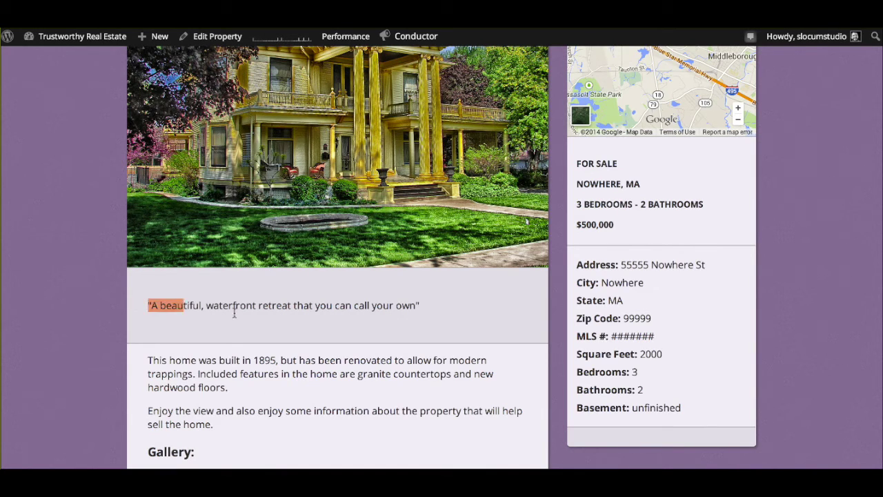
scroll(233, 314, "down", 3)
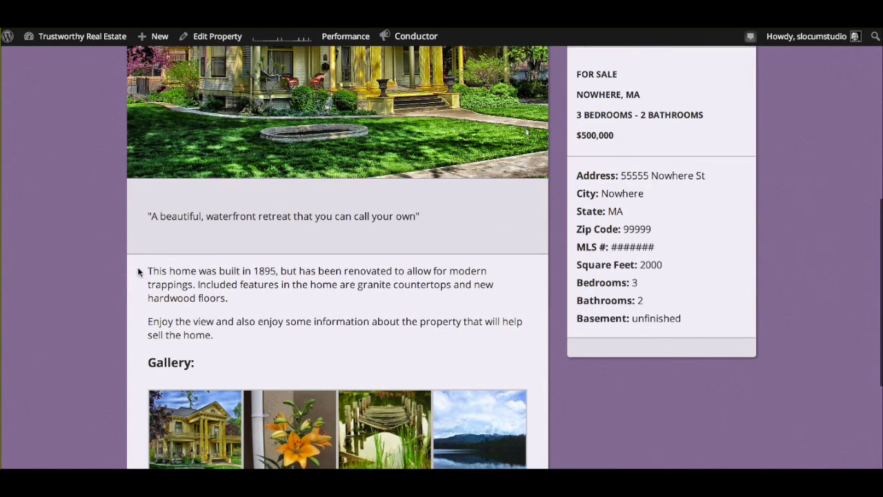
left_click_drag(147, 270, 238, 334)
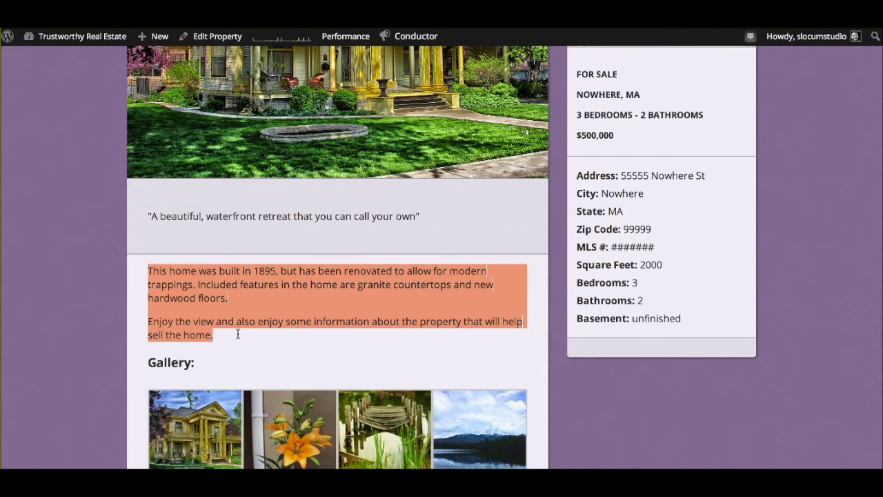
scroll(238, 335, "down", 4)
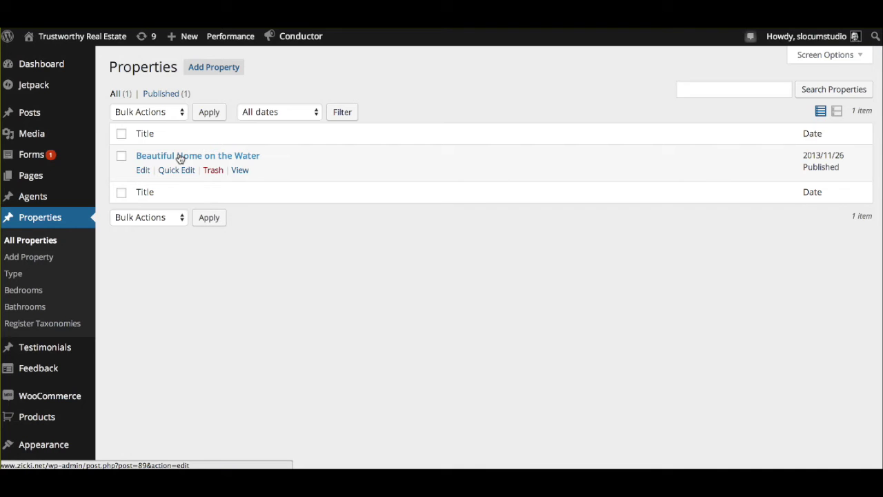
- Open the Featured Content widget in the Front Page widget area and choose Properties as its content type
left_click(224, 132)
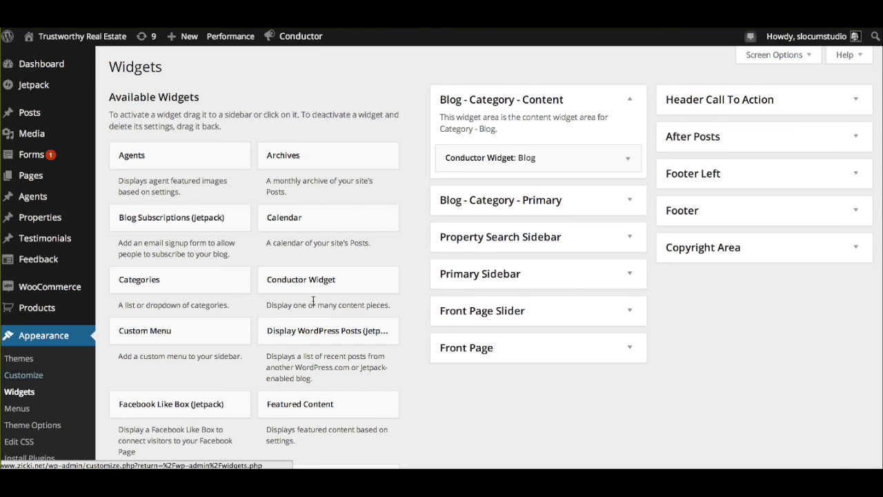
scroll(460, 298, "down", 1)
left_click(511, 309)
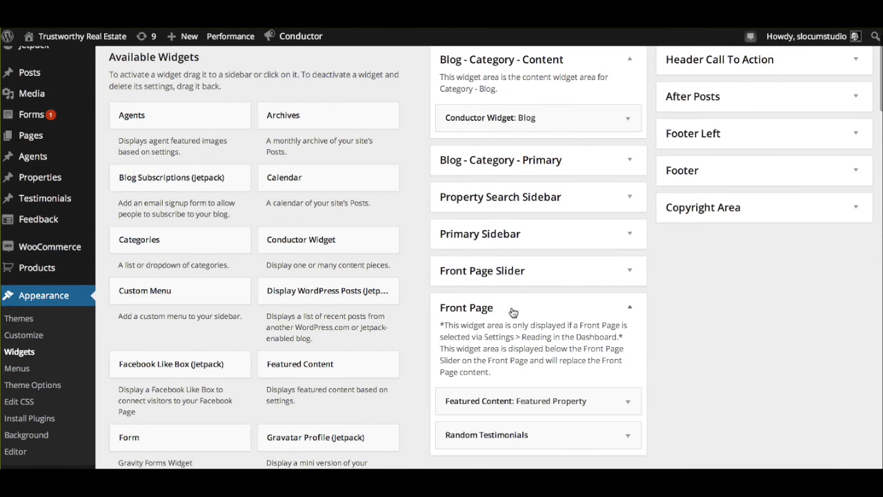
scroll(512, 308, "down", 3)
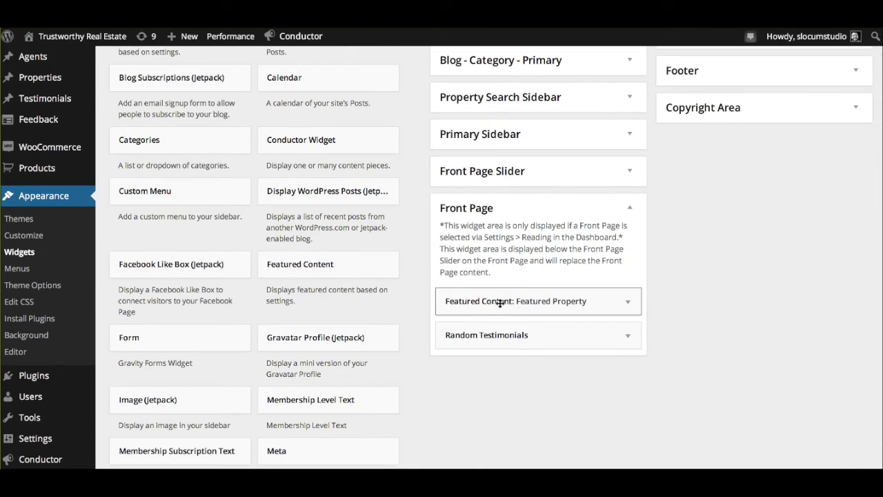
left_click(625, 301)
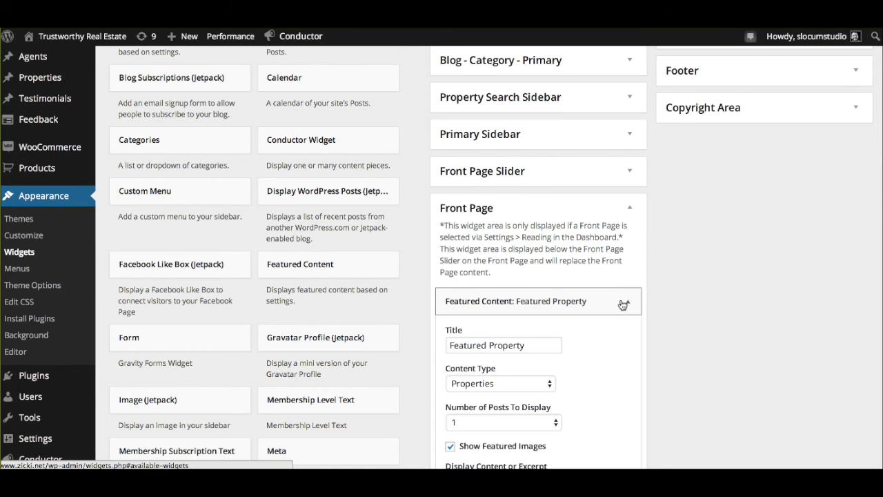
scroll(620, 299, "down", 3)
left_click(475, 285)
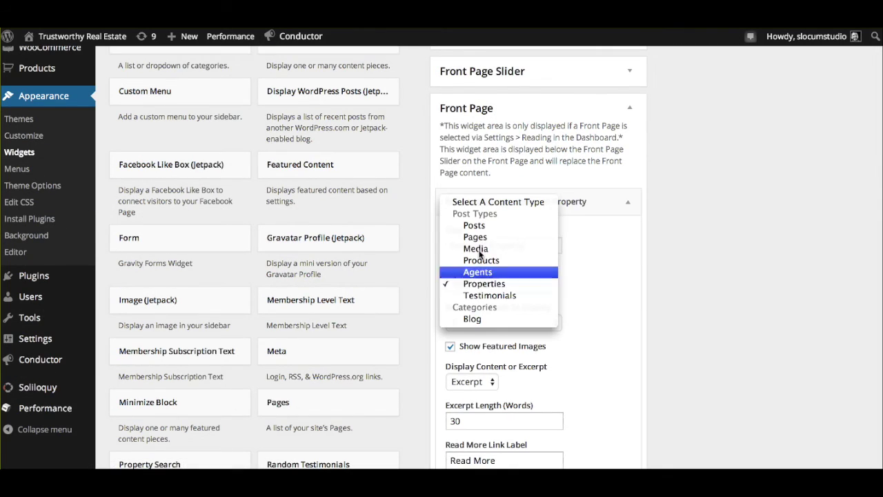
left_click(472, 286)
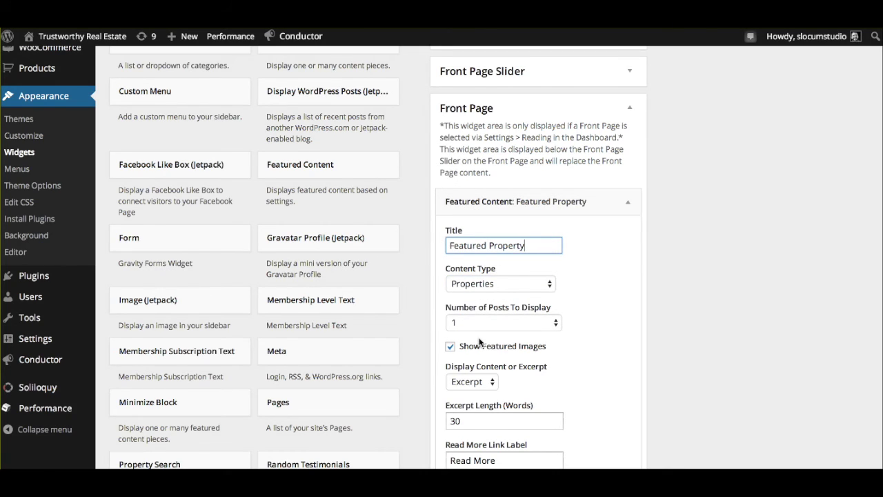
- Examine the Featured Content widget's image, excerpt, Read More, Exclude Posts and Include Only These Posts options
scroll(514, 348, "down", 5)
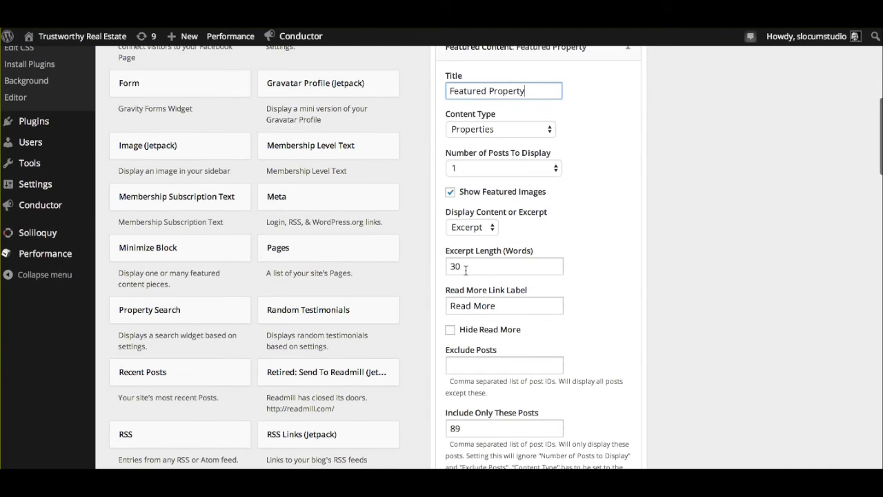
scroll(476, 324, "down", 2)
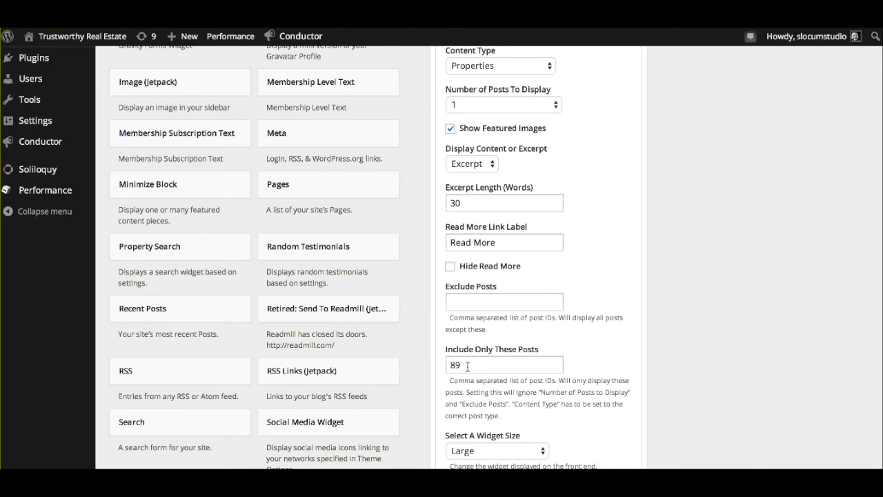
left_click(468, 366)
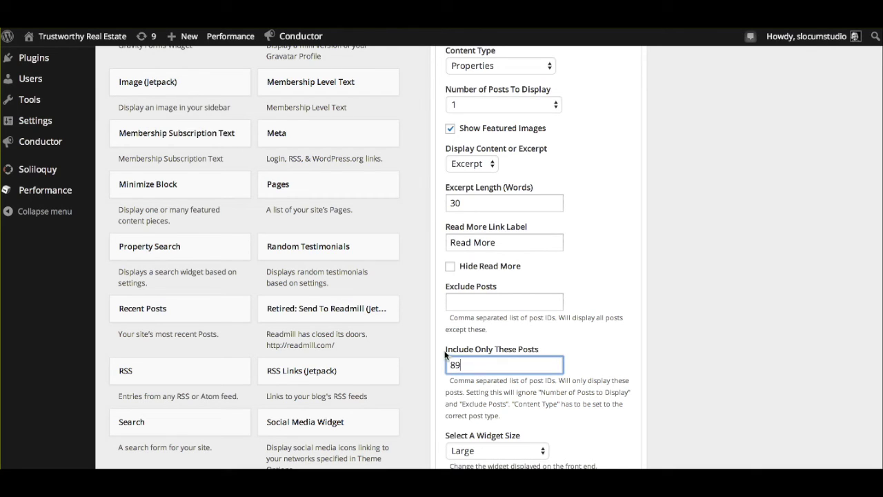
scroll(545, 310, "up", 6)
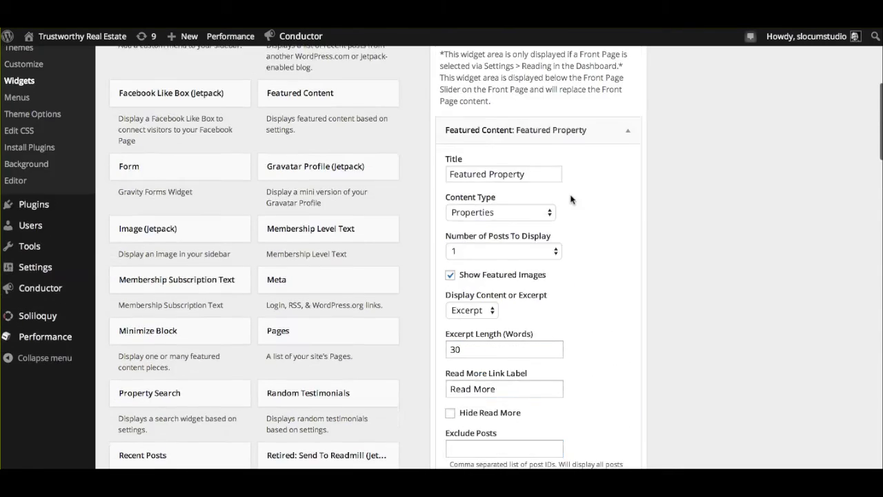
scroll(572, 200, "down", 1)
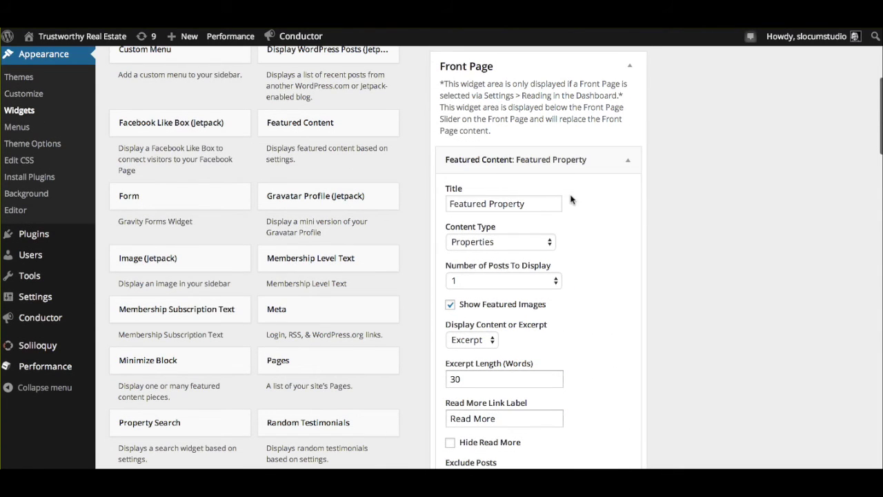
- Set the Featured Content widget to display 1 post, keep its size as Large, and save it
left_click(529, 281)
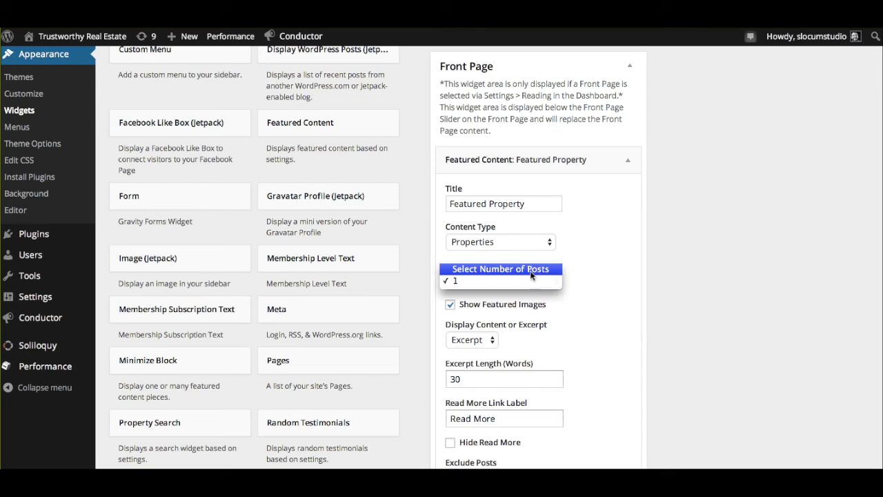
left_click(533, 271)
left_click(531, 280)
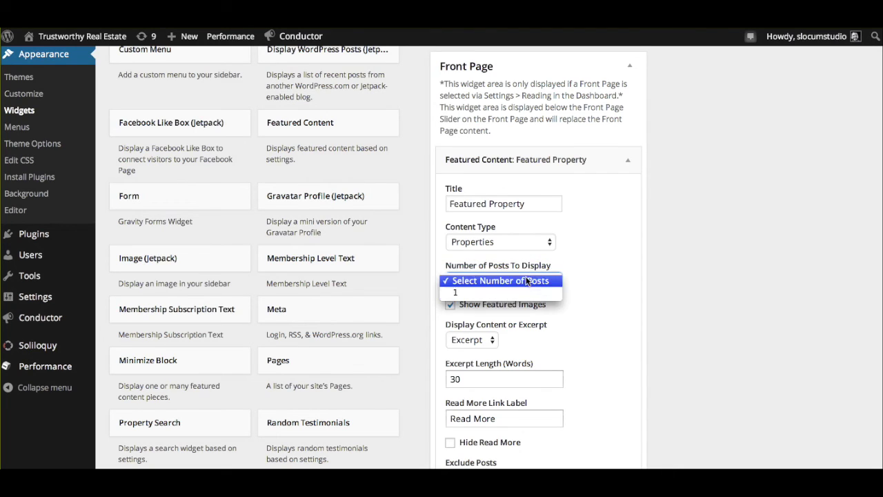
left_click(528, 293)
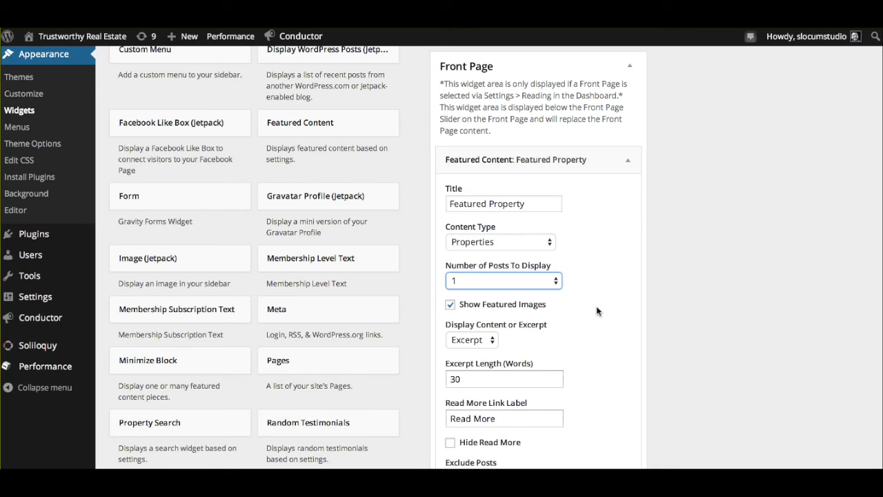
scroll(598, 311, "down", 5)
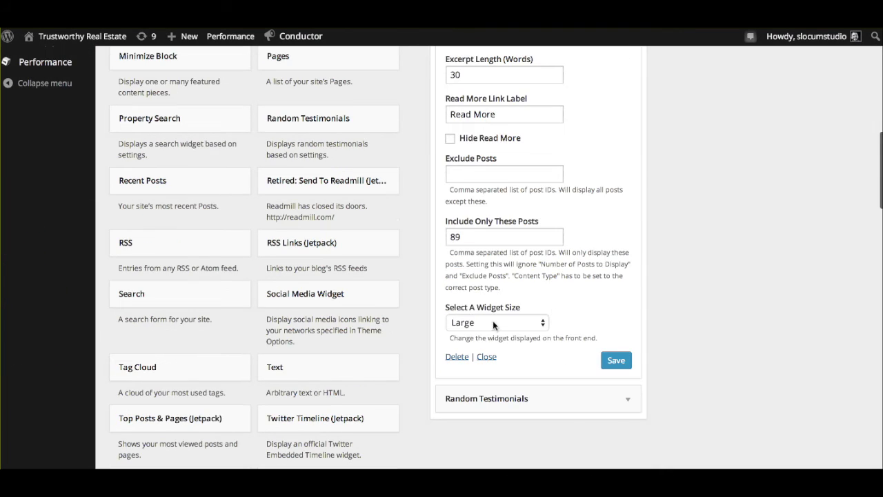
left_click(494, 323)
left_click(571, 324)
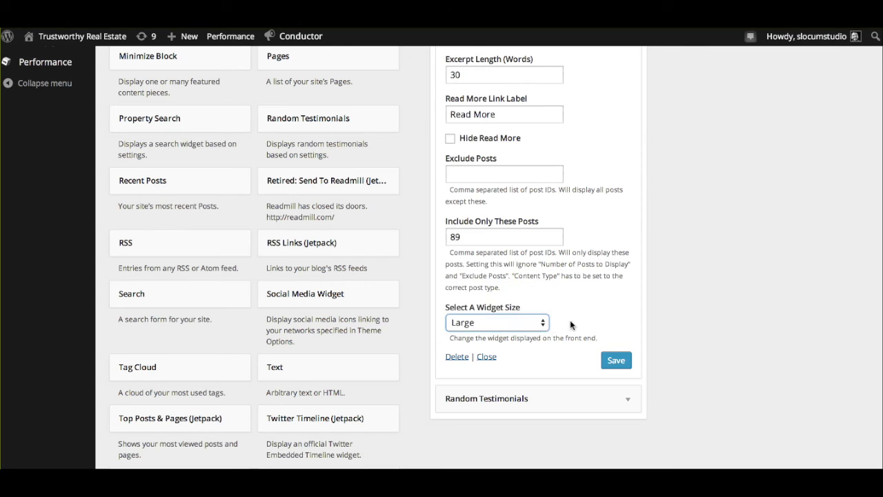
left_click(616, 361)
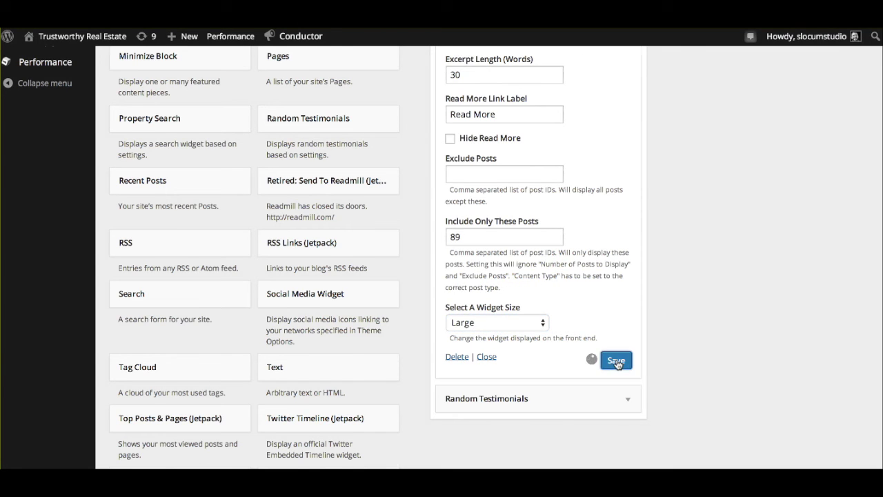
- Examine the Front Page area's Random Testimonials widget settings and collapse the widget
left_click(538, 398)
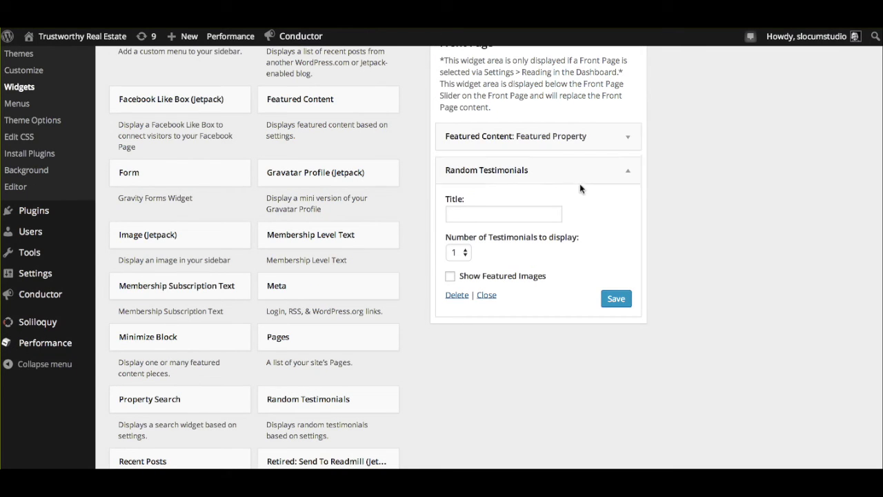
left_click(621, 176)
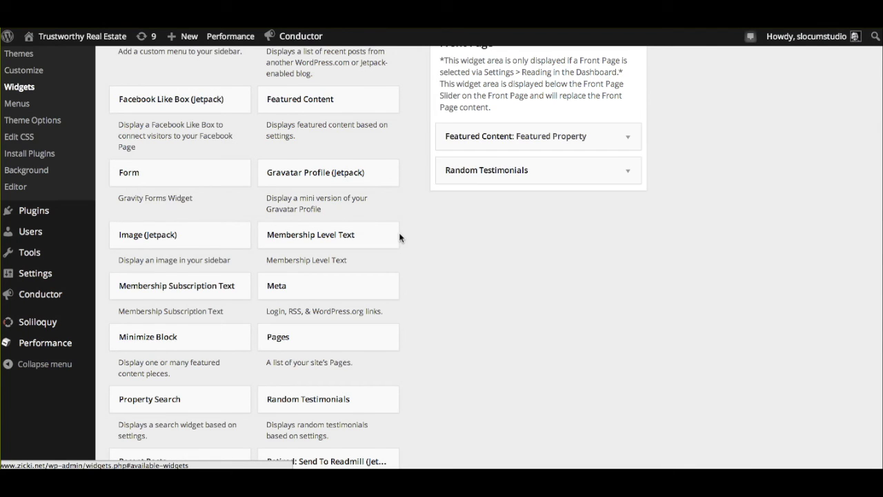
scroll(400, 237, "up", 2)
scroll(399, 237, "up", 4)
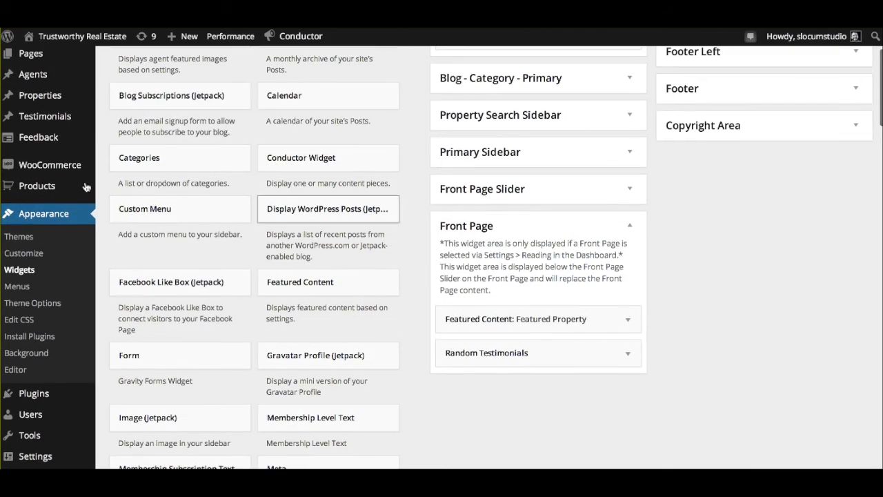
- Open the Great Service testimonial for editing and examine its title, text and the person's name, position and company fields
mouse_move(21, 126)
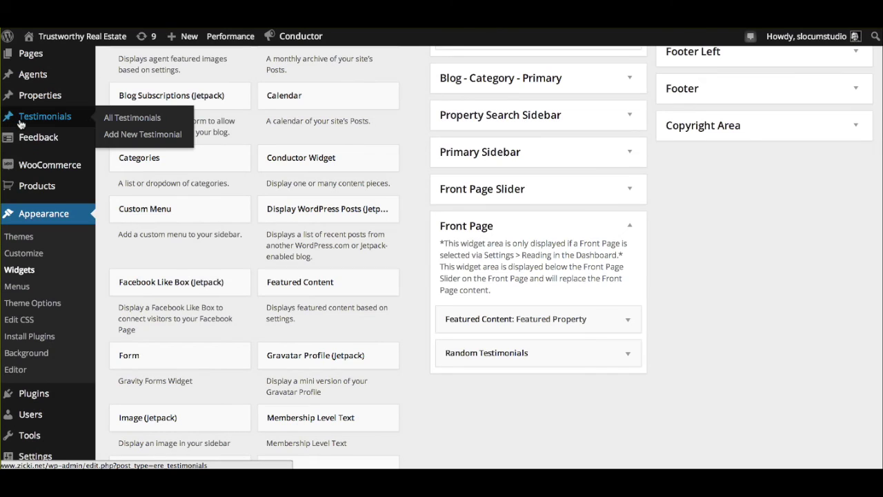
left_click(59, 116)
mouse_move(180, 157)
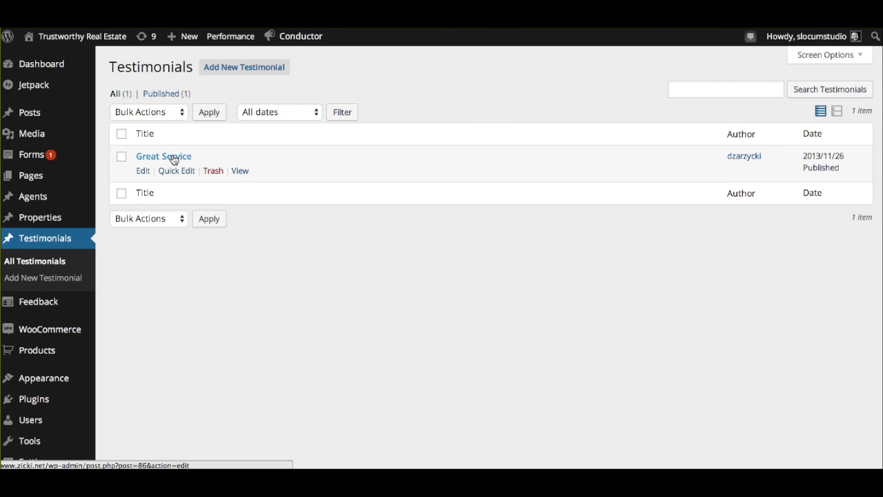
left_click(174, 157)
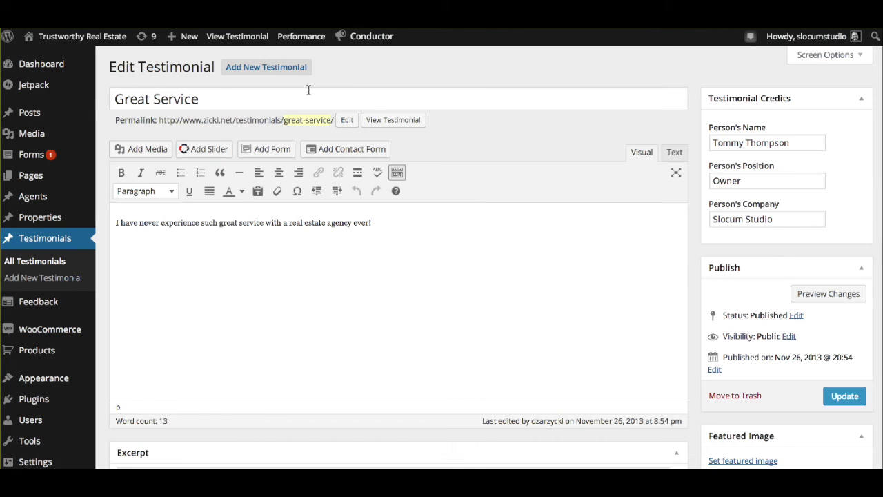
left_click(210, 98)
left_click_drag(207, 99, 123, 99)
left_click(267, 262)
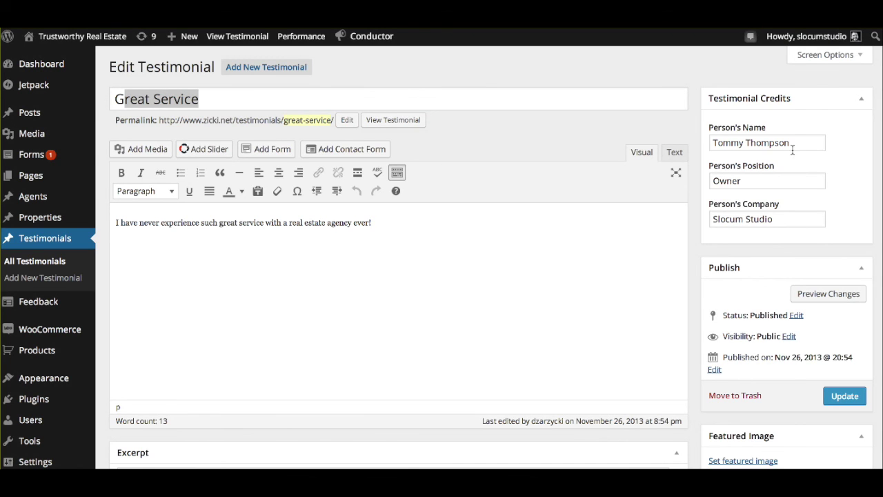
left_click(753, 181)
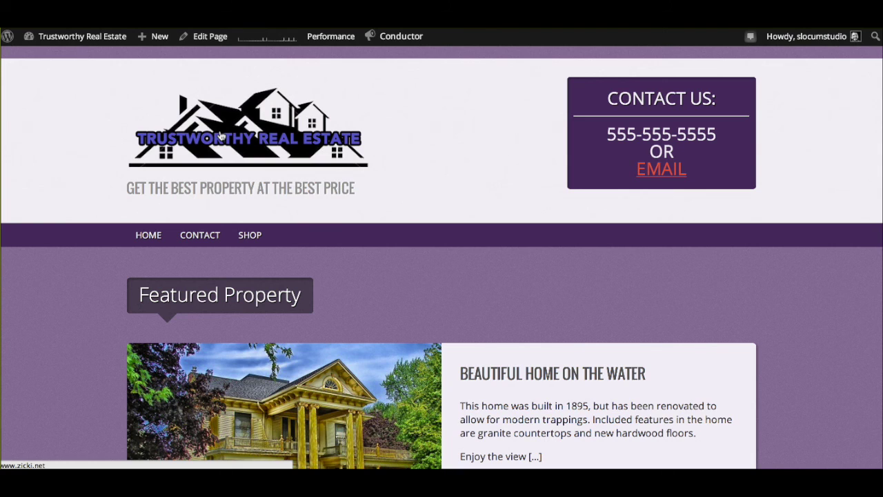
- Examine the site's front page, including the header contact box, the Featured Property section and the testimonial
scroll(578, 150, "down", 1)
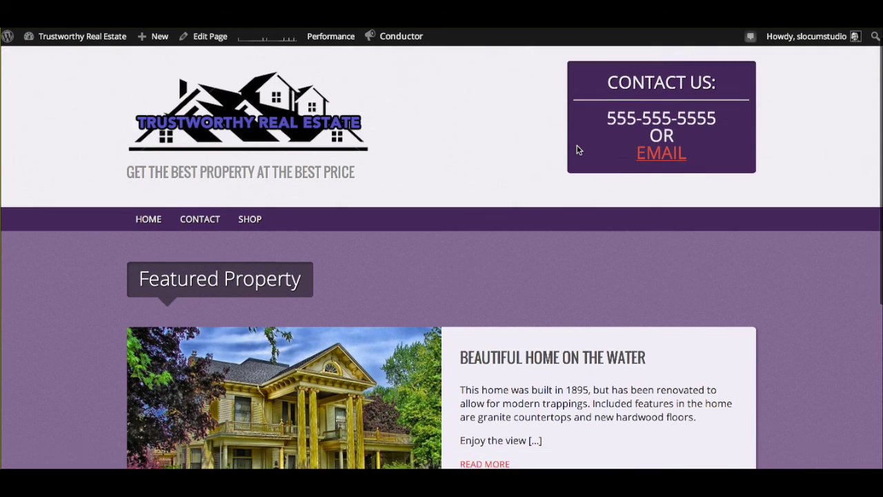
scroll(579, 150, "up", 1)
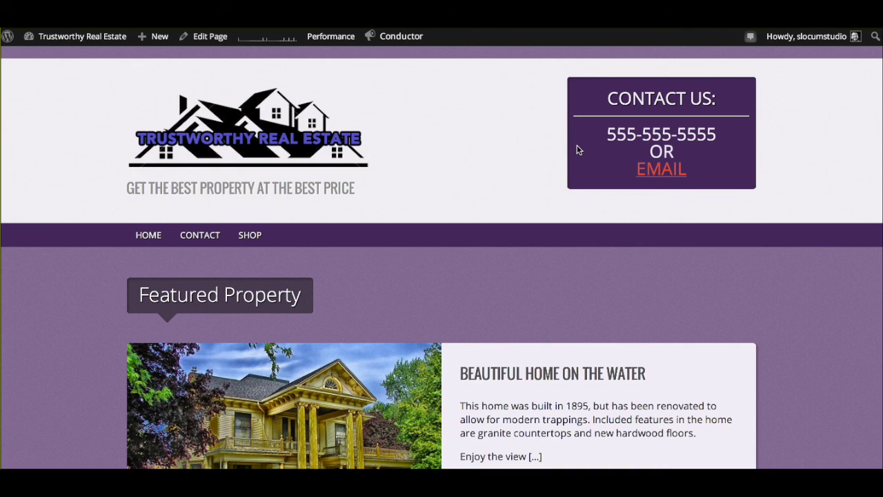
scroll(364, 281, "down", 3)
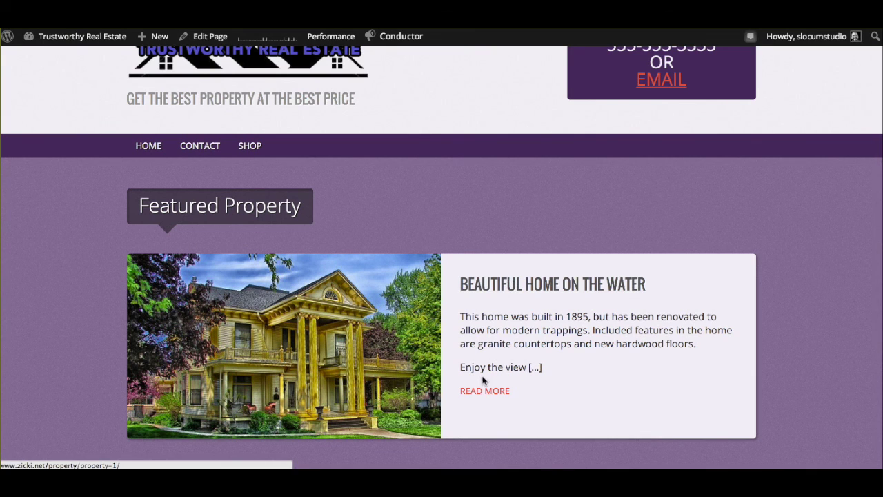
scroll(507, 337, "down", 5)
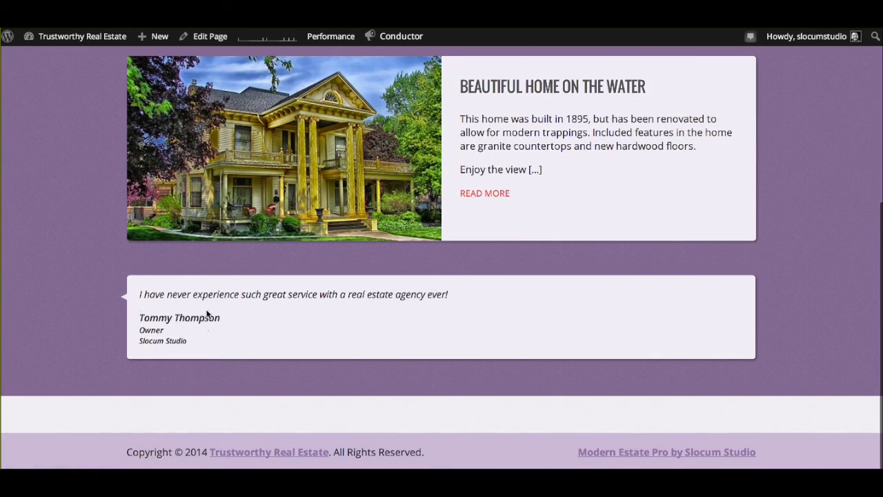
scroll(307, 339, "up", 4)
- Open the featured property's full page from the front page and examine its photo, map, details and description
left_click(503, 222)
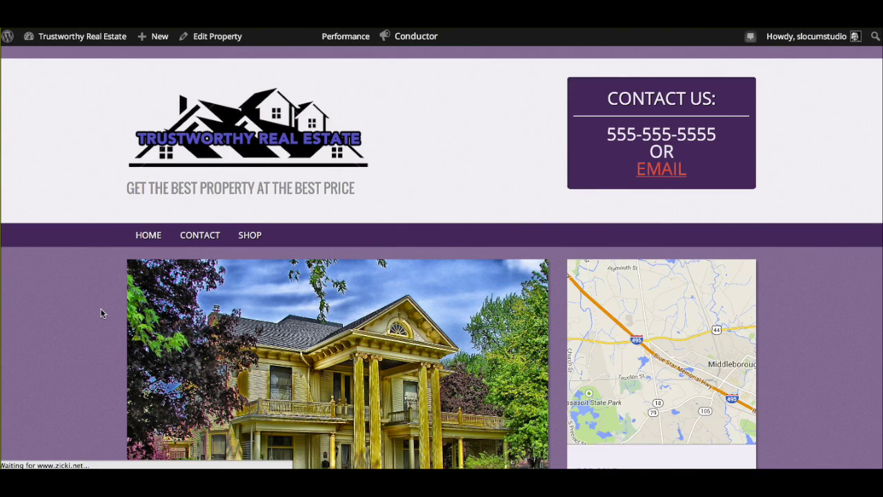
scroll(102, 310, "down", 7)
scroll(101, 310, "down", 3)
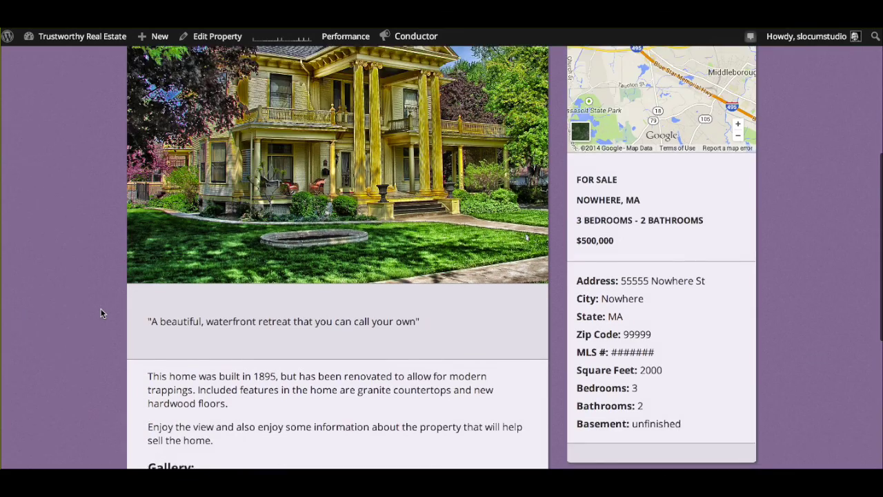
scroll(100, 308, "up", 10)
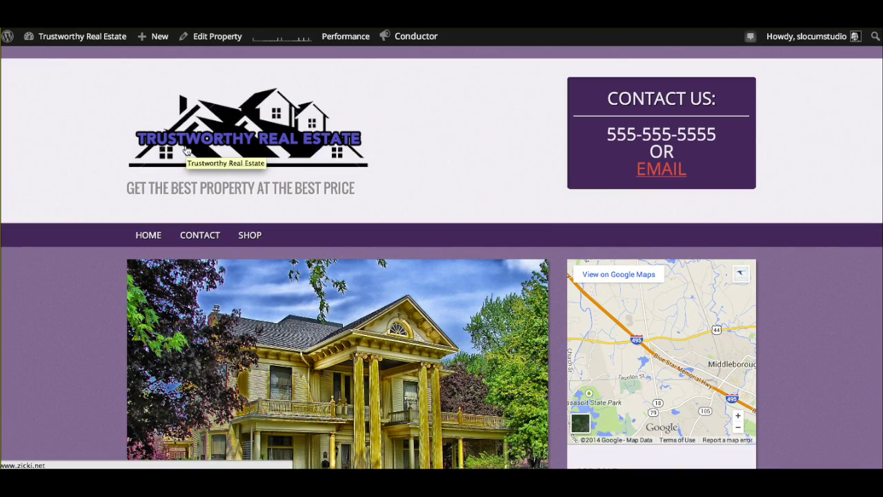